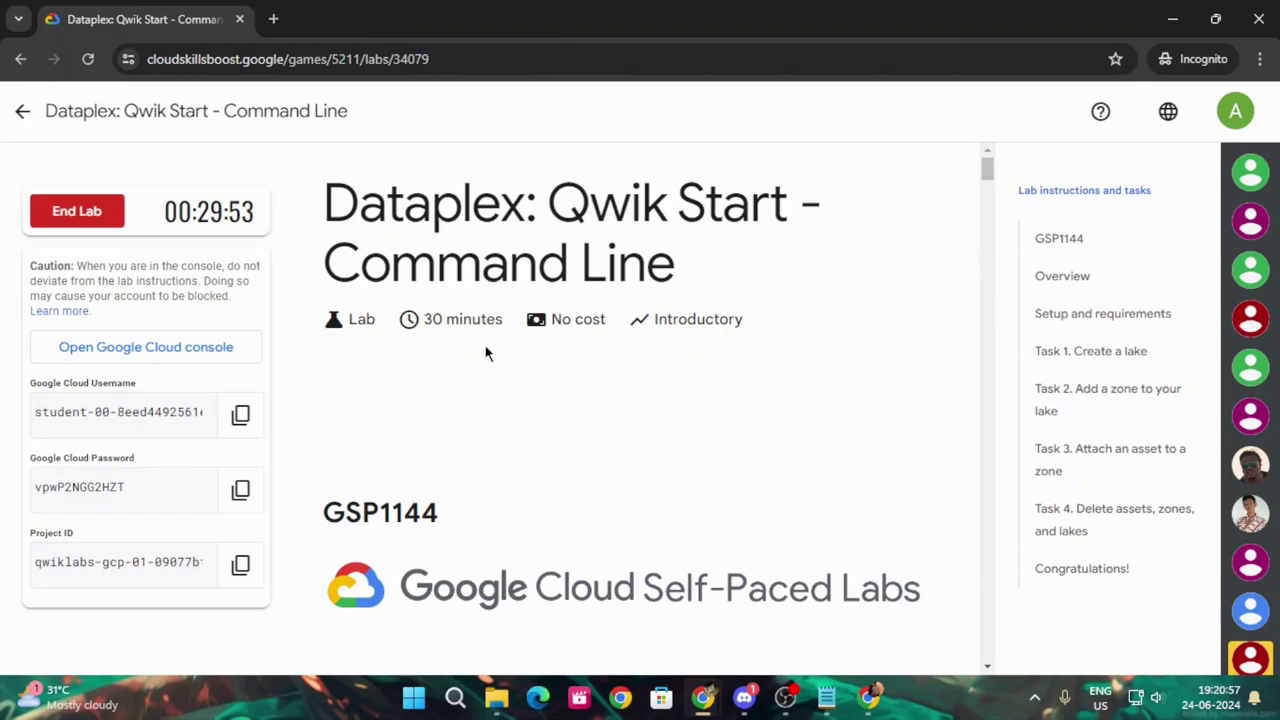
# Open the Cloud console sign-in and enter the lab account's username
pyautogui.click(152, 347)
pyautogui.hotkey('ctrl', 'v')
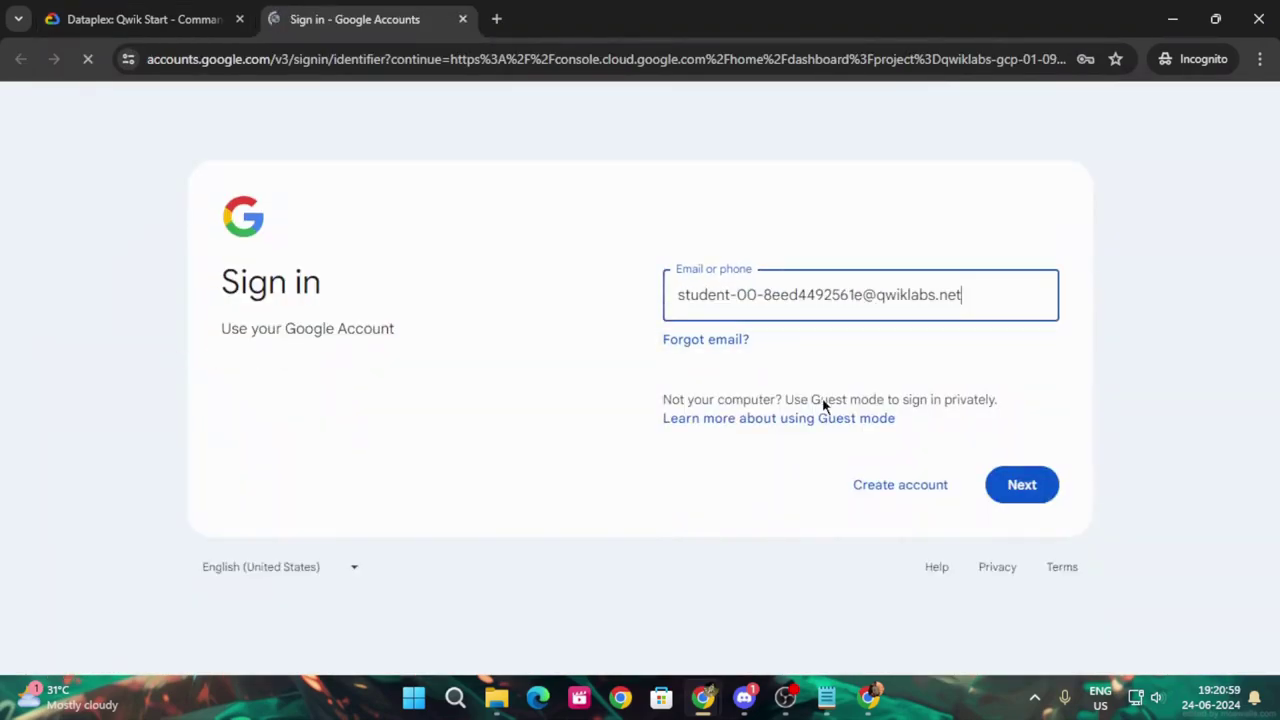
pyautogui.click(1020, 492)
# Sign in with the copied lab password and accept the new-account welcome notice
pyautogui.click(52, 8)
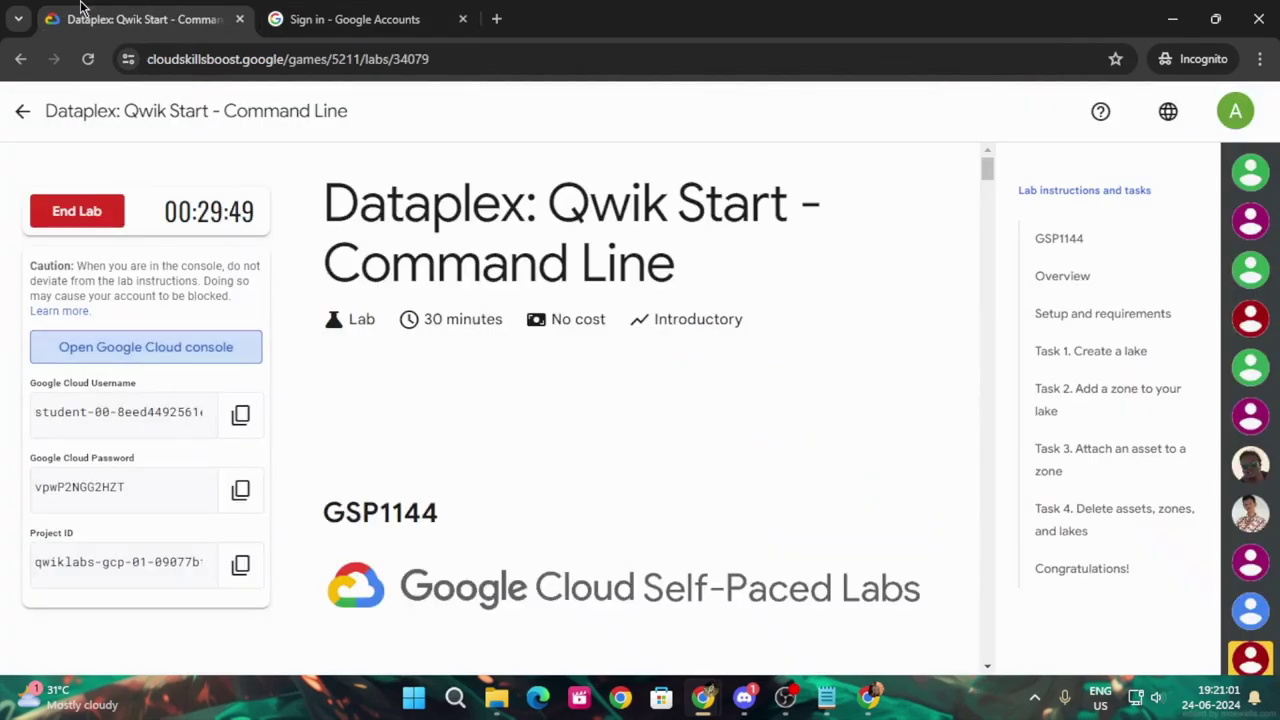
pyautogui.click(240, 489)
pyautogui.click(352, 8)
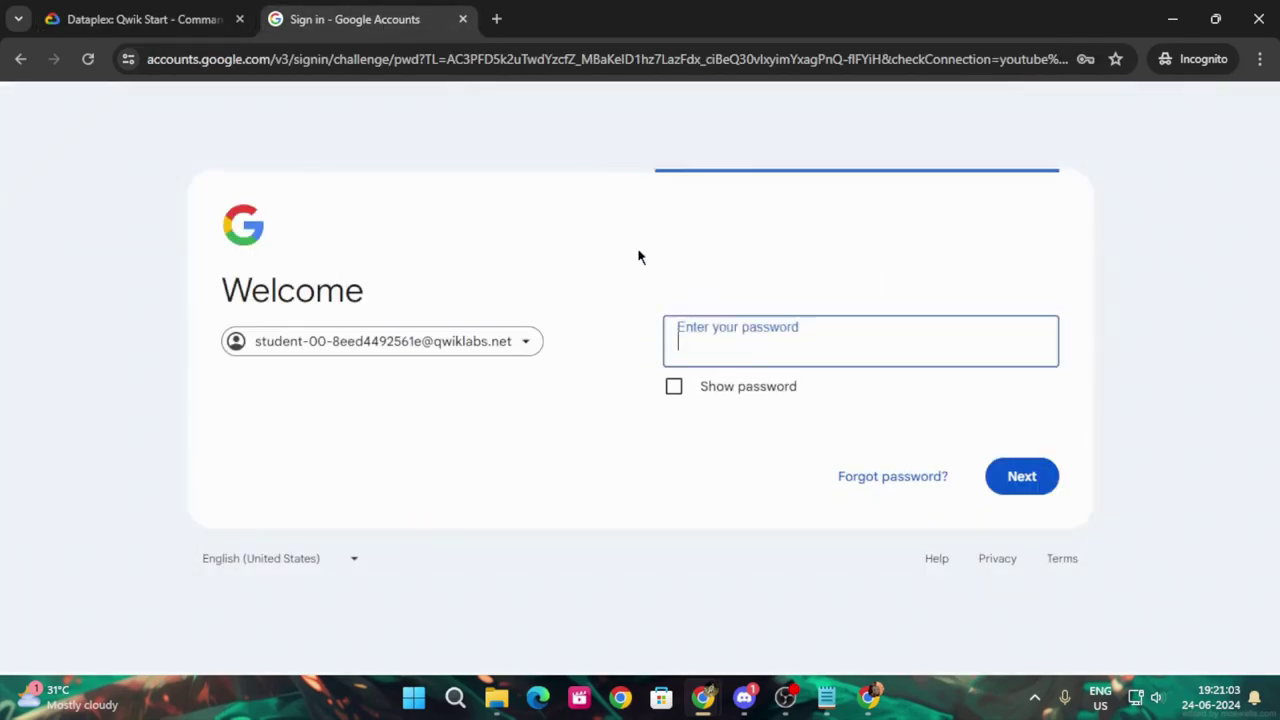
pyautogui.click(706, 338)
pyautogui.rightClick(706, 339)
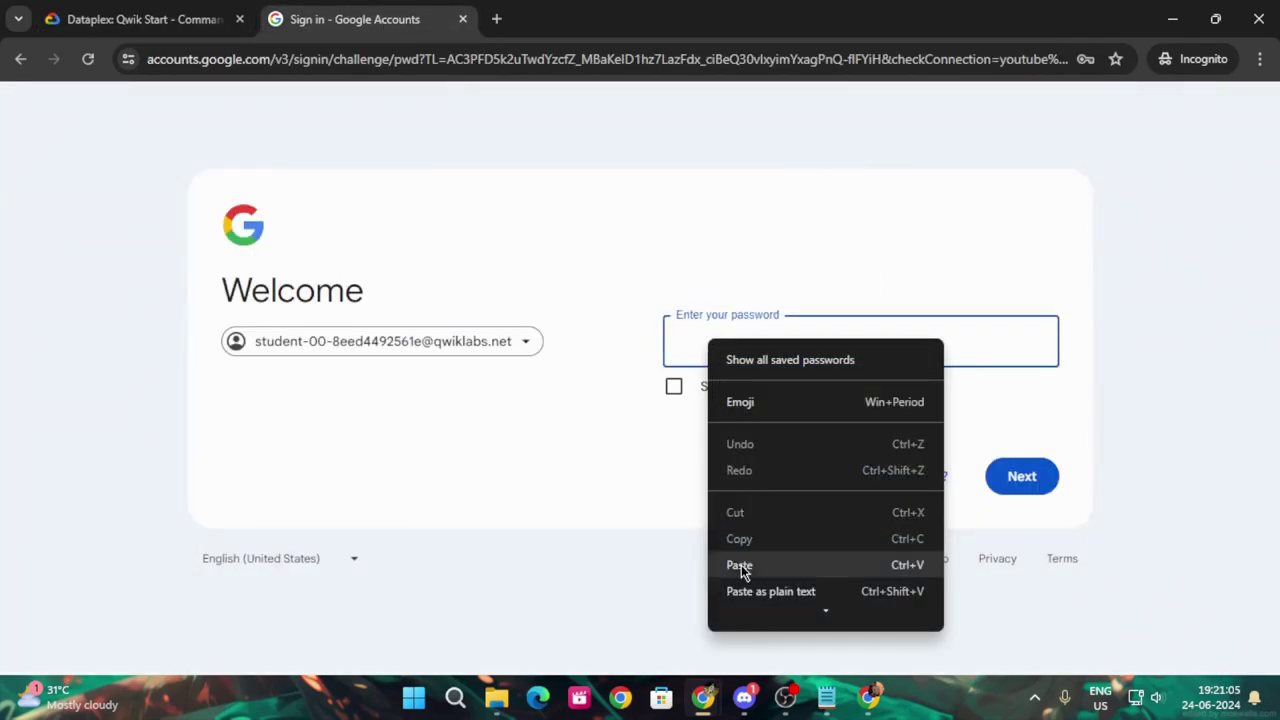
pyautogui.click(741, 565)
pyautogui.click(1013, 480)
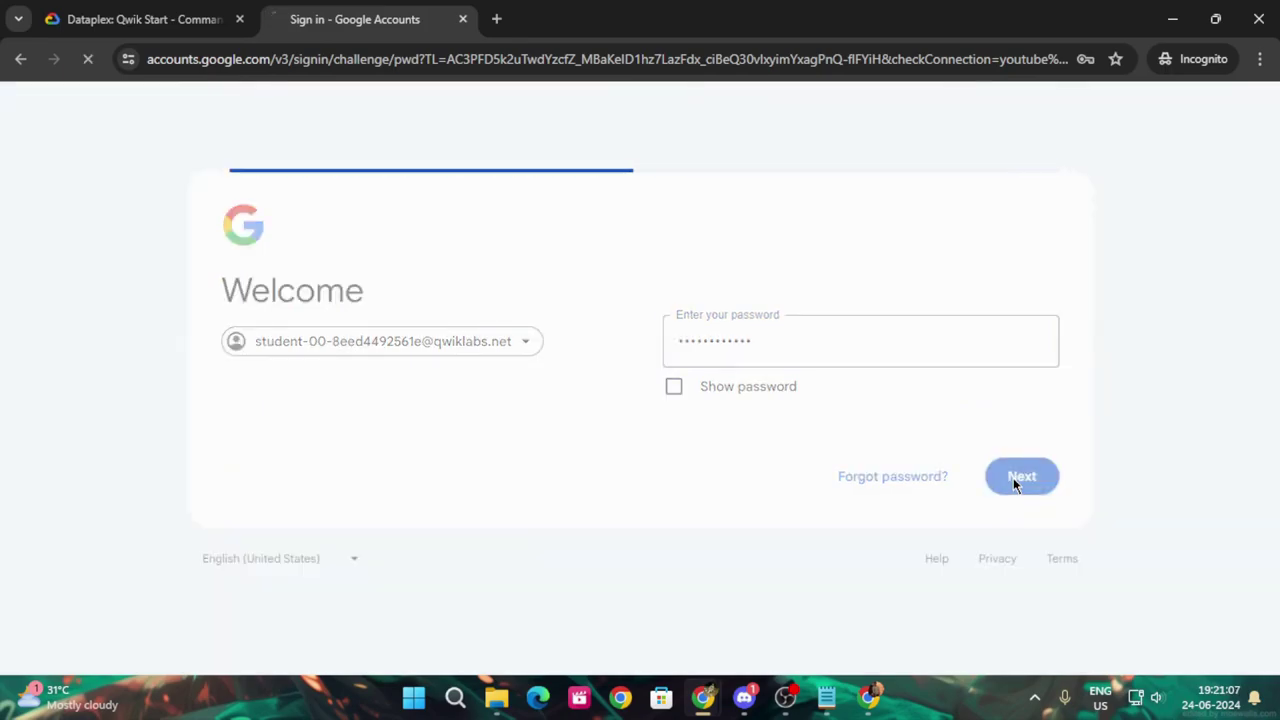
pyautogui.click(451, 602)
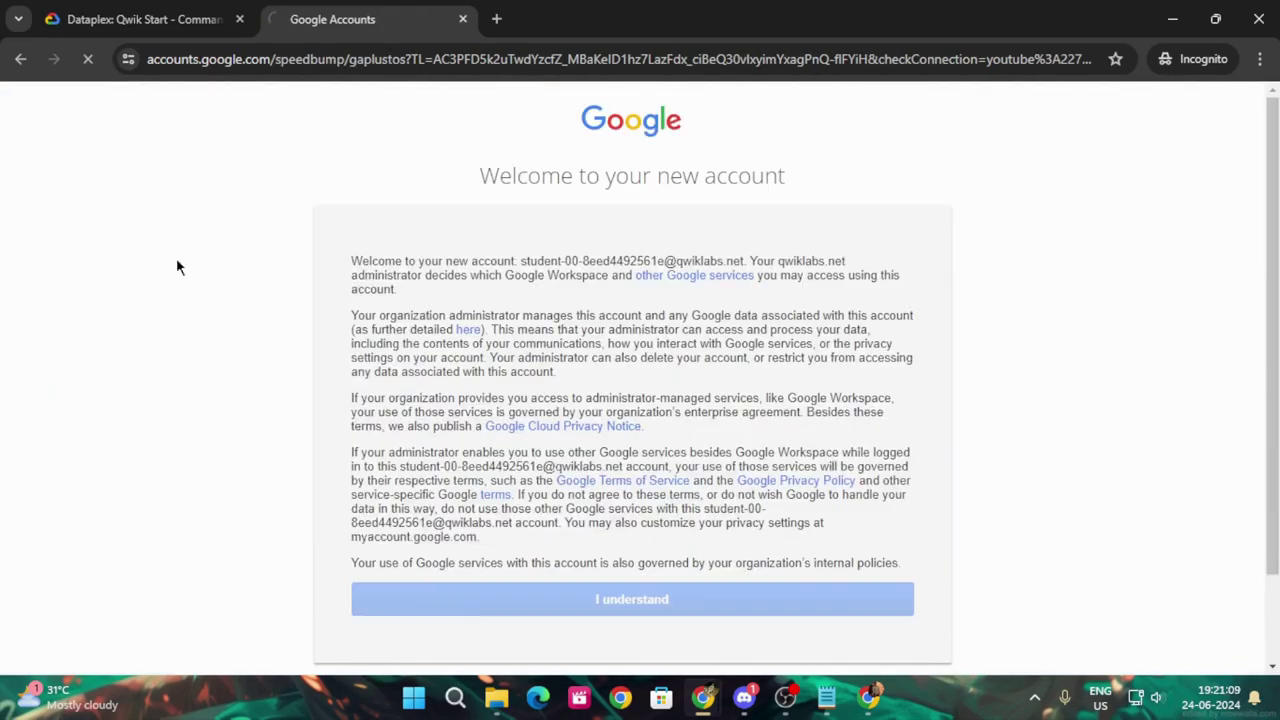
pyautogui.click(120, 18)
# Scroll the lab instructions down to the Enable the Dataplex API step
pyautogui.scroll(-5, 669, 460)
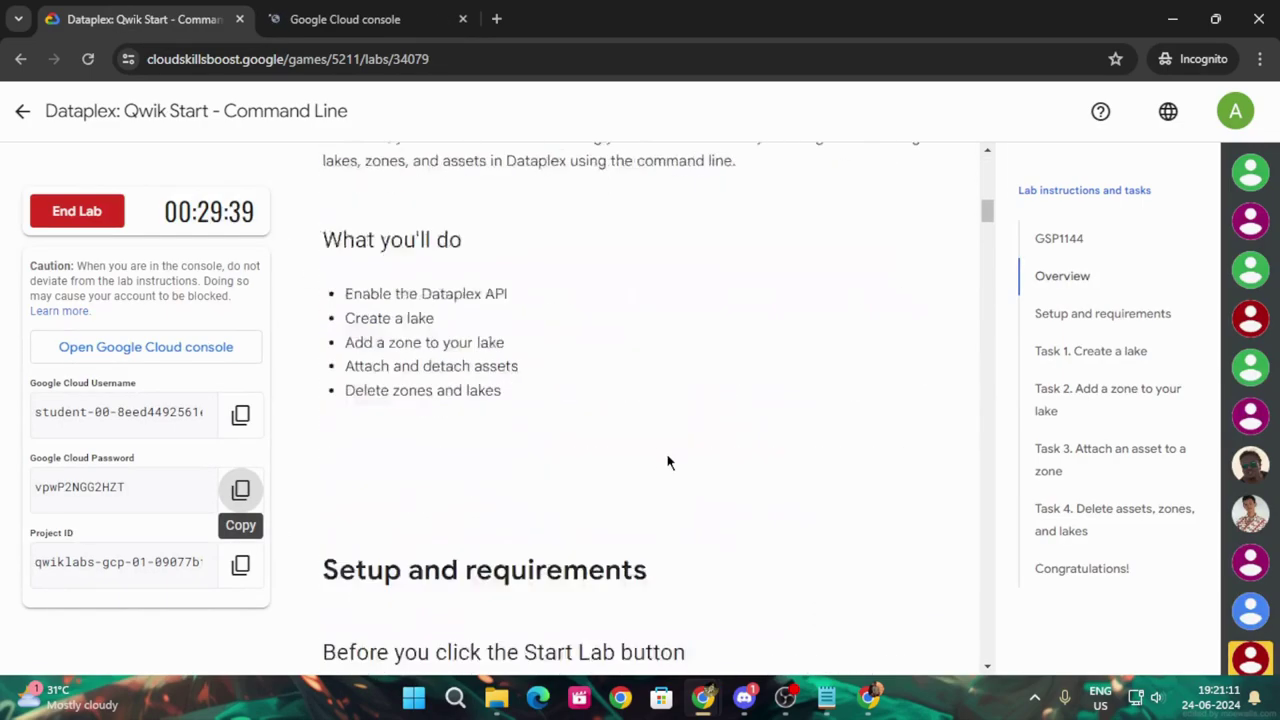
pyautogui.scroll(-5, 700, 458)
pyautogui.scroll(-5, 740, 458)
pyautogui.scroll(-5, 770, 457)
pyautogui.scroll(-10, 770, 457)
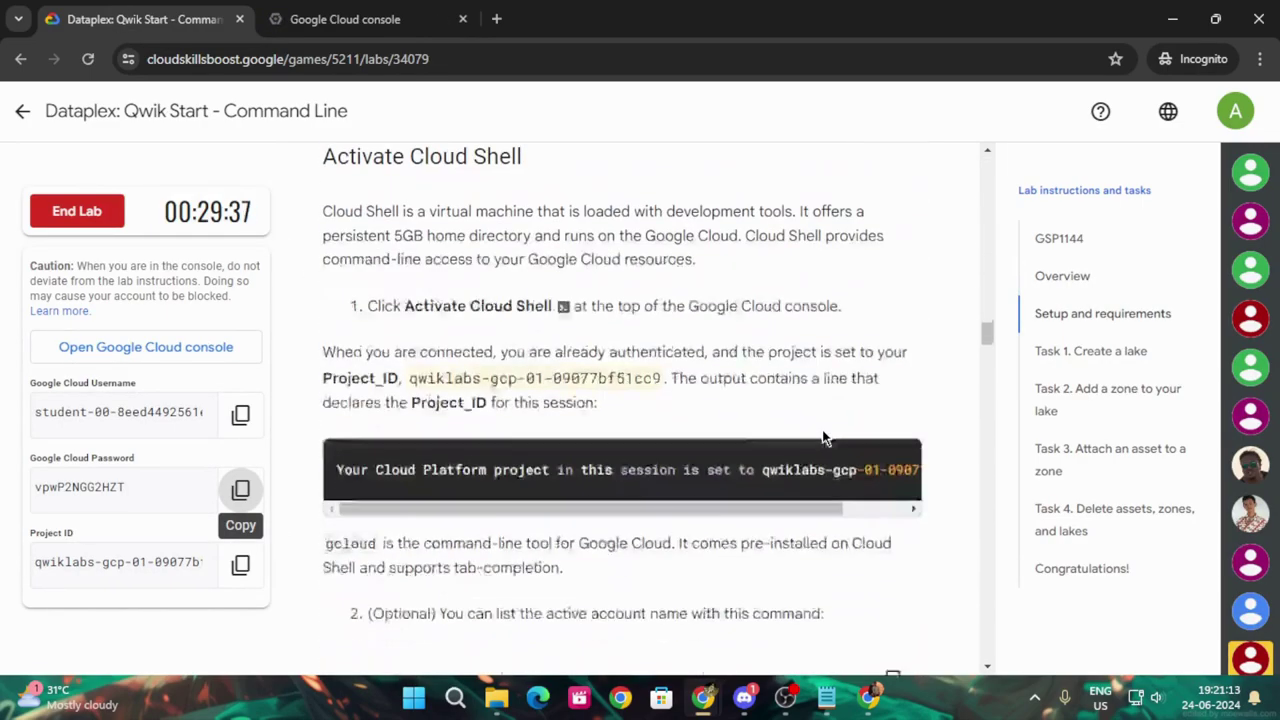
pyautogui.scroll(-4, 823, 437)
pyautogui.scroll(-5, 824, 437)
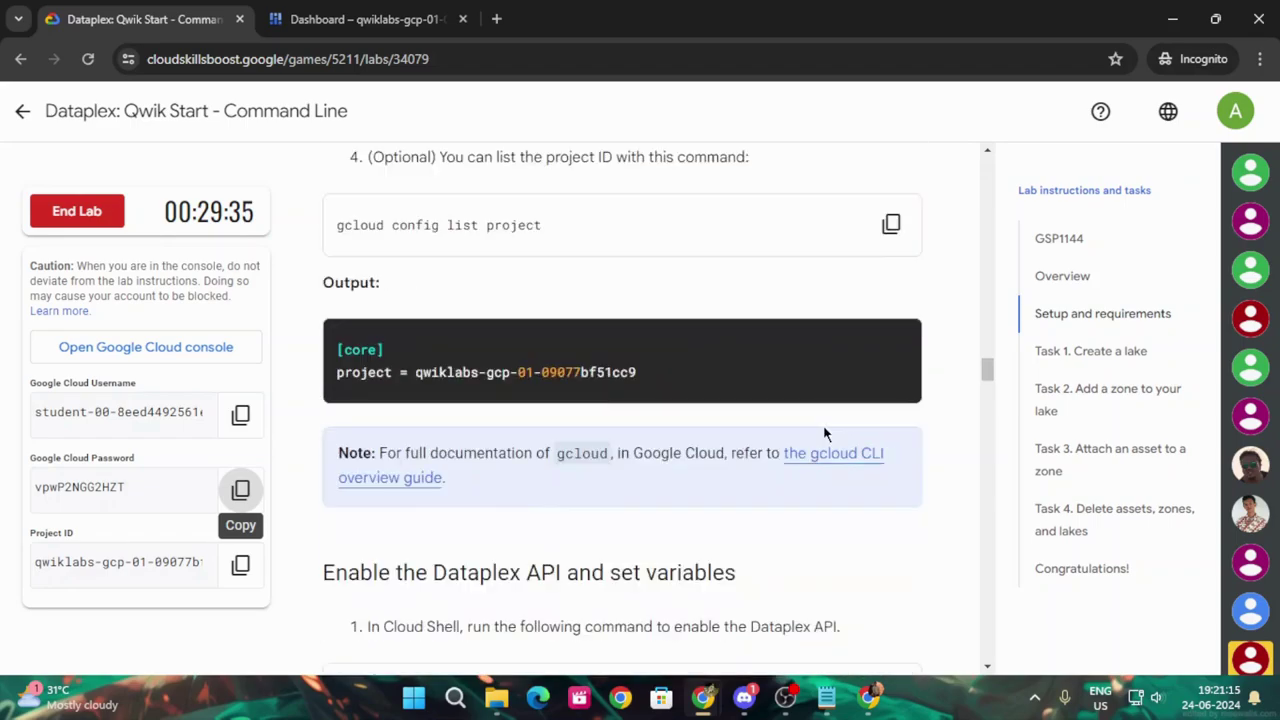
pyautogui.scroll(-3, 824, 433)
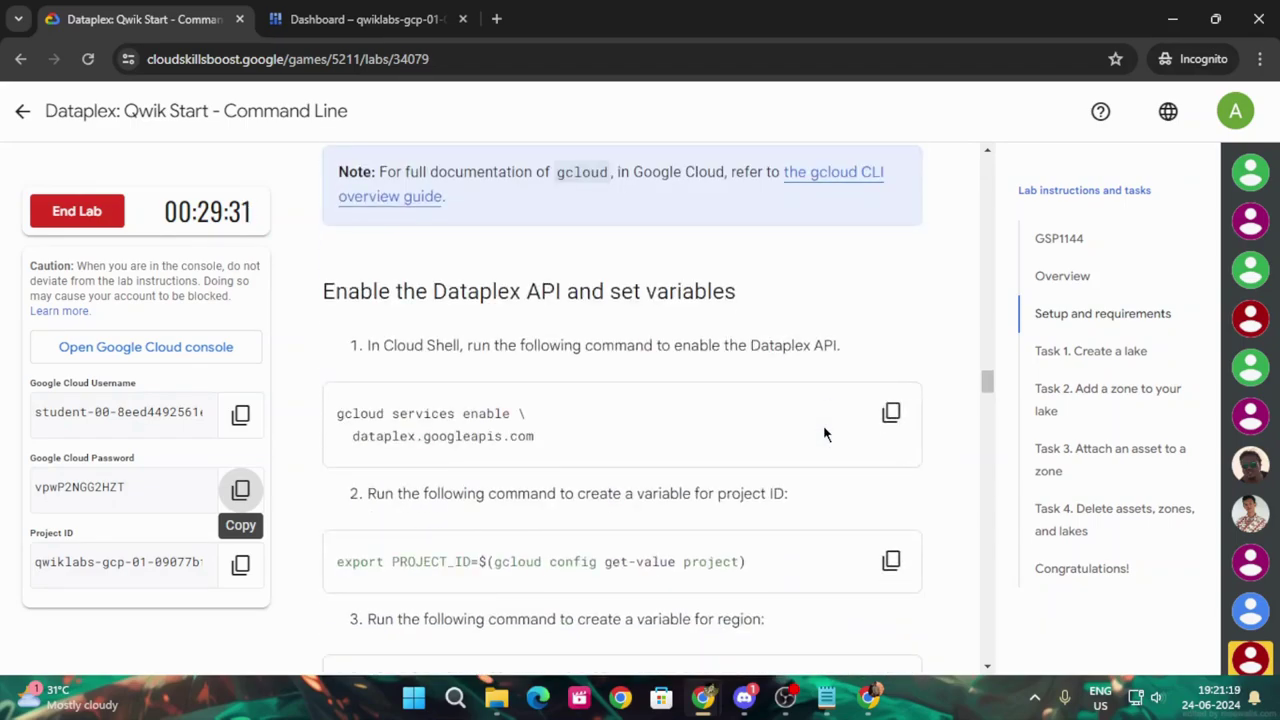
# Accept the Google Cloud terms of service to reach the project dashboard
pyautogui.click(360, 19)
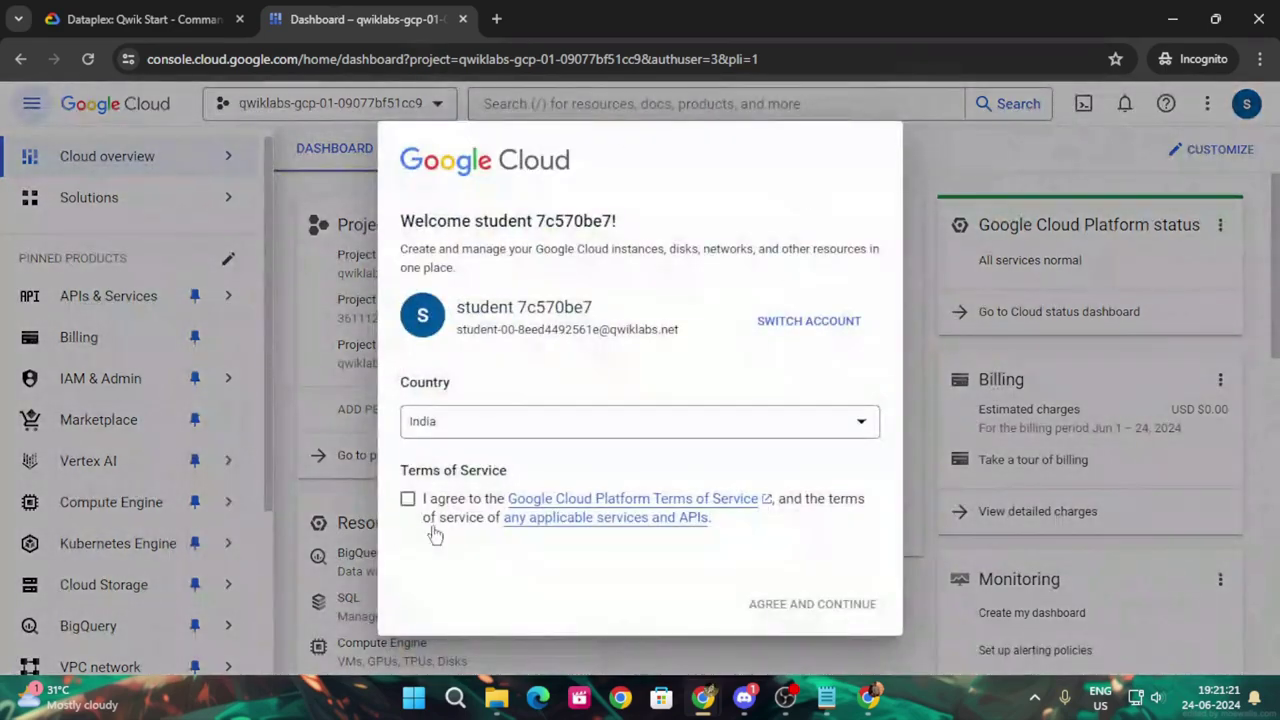
pyautogui.click(407, 500)
pyautogui.click(780, 603)
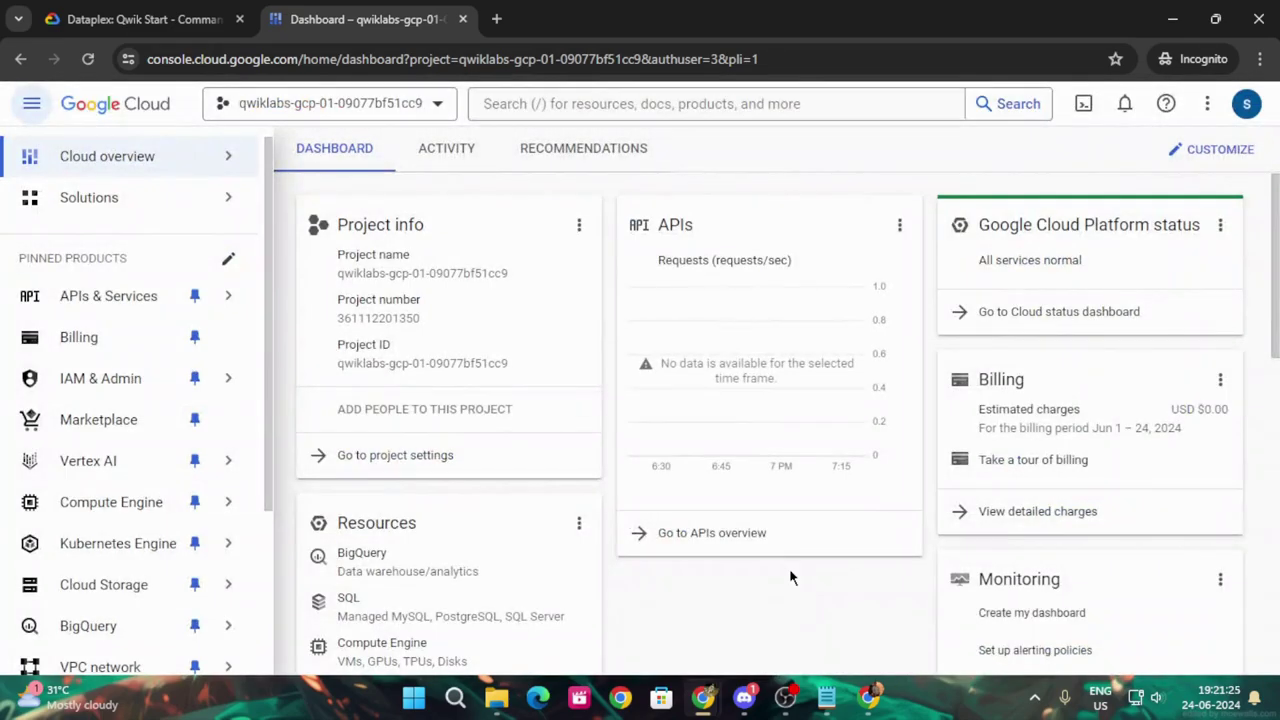
# Launch an enlarged Cloud Shell for the lab project, copying the Dataplex API enable command
pyautogui.click(1083, 103)
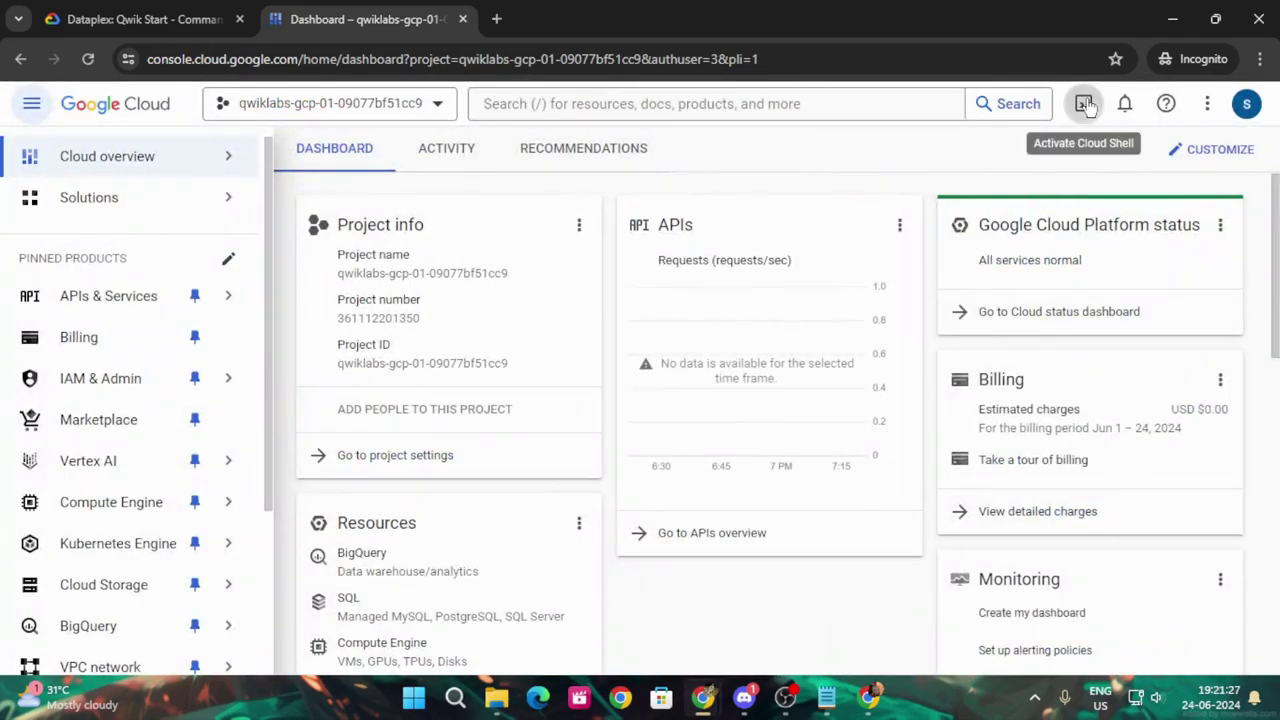
pyautogui.moveTo(757, 417); pyautogui.dragTo(741, 232)
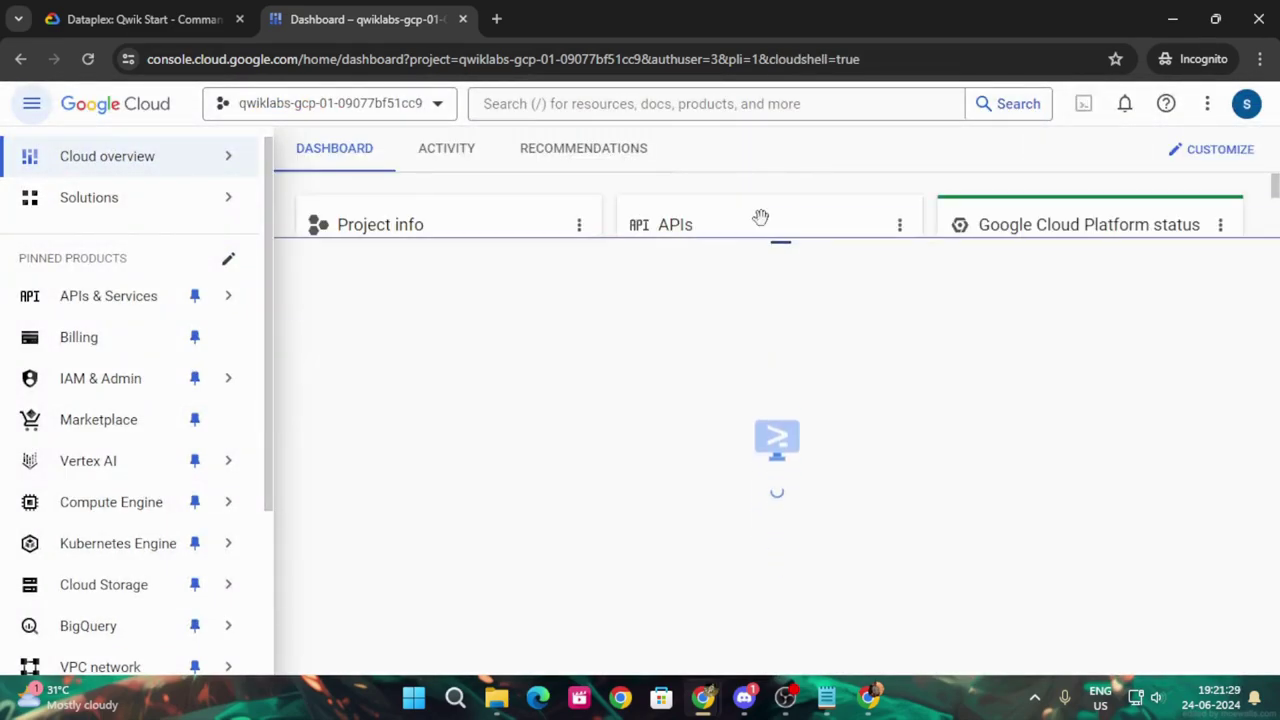
pyautogui.click(138, 15)
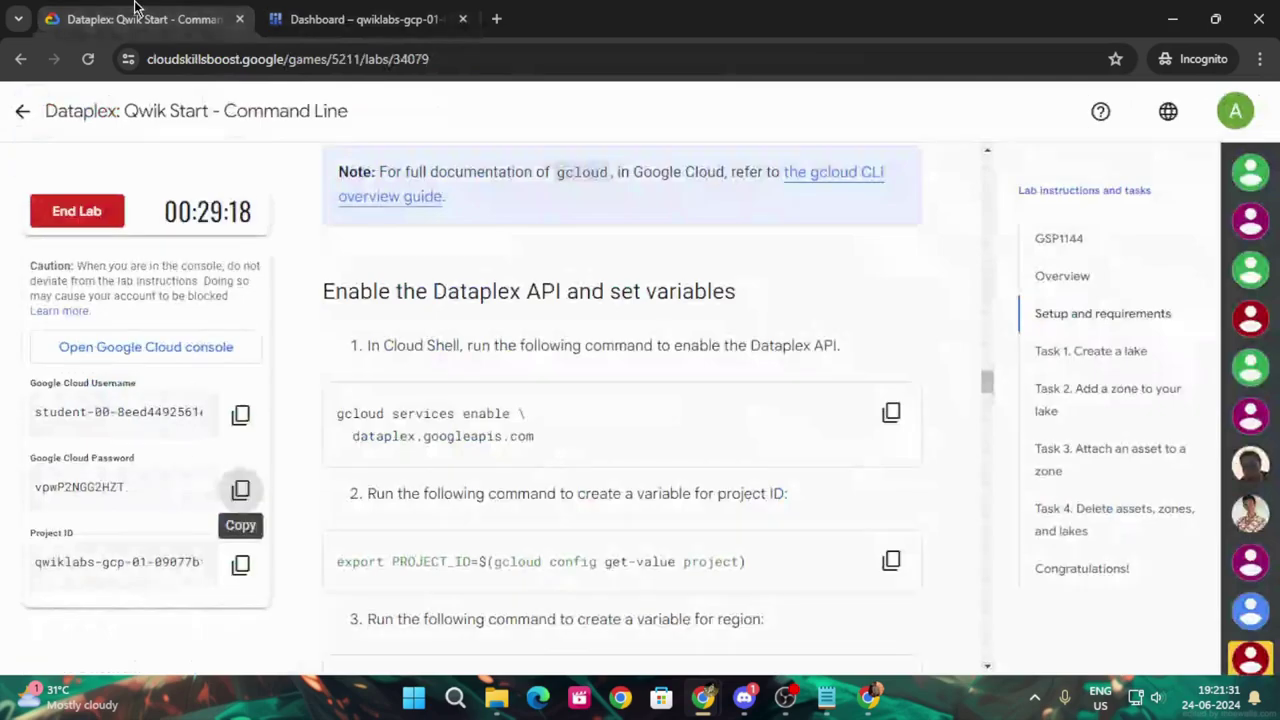
pyautogui.click(891, 414)
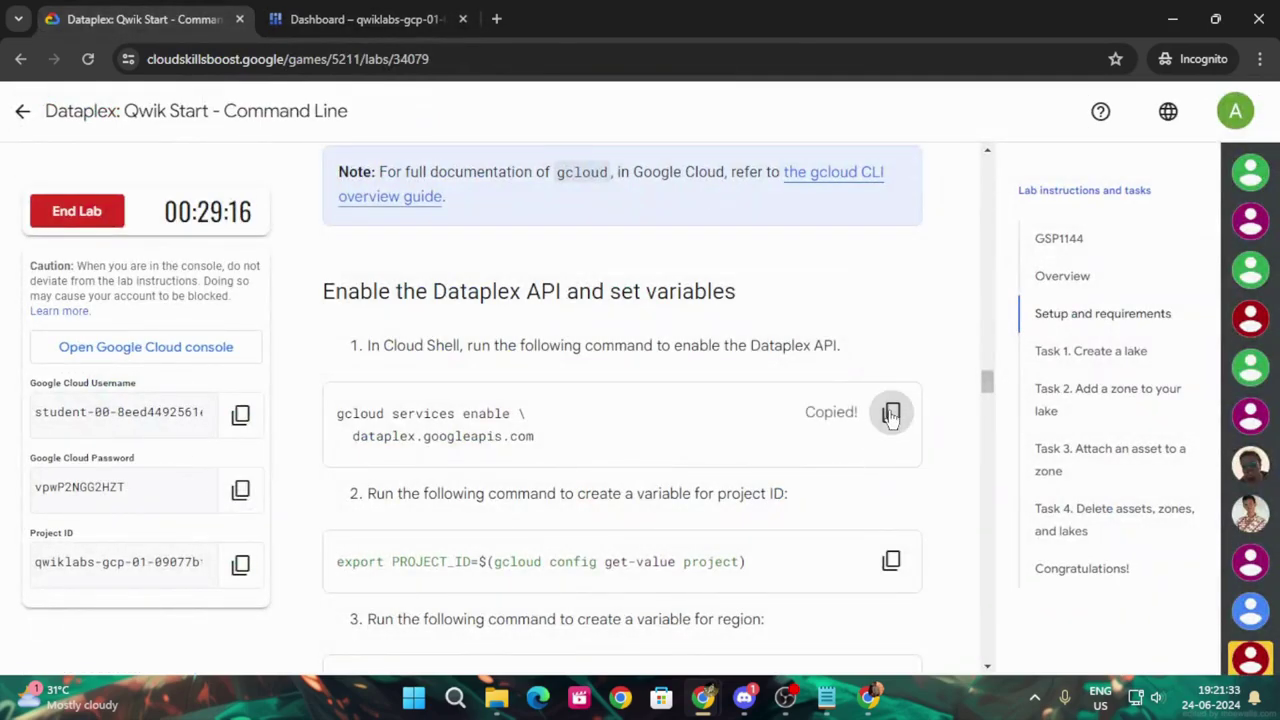
pyautogui.click(303, 12)
pyautogui.click(1045, 544)
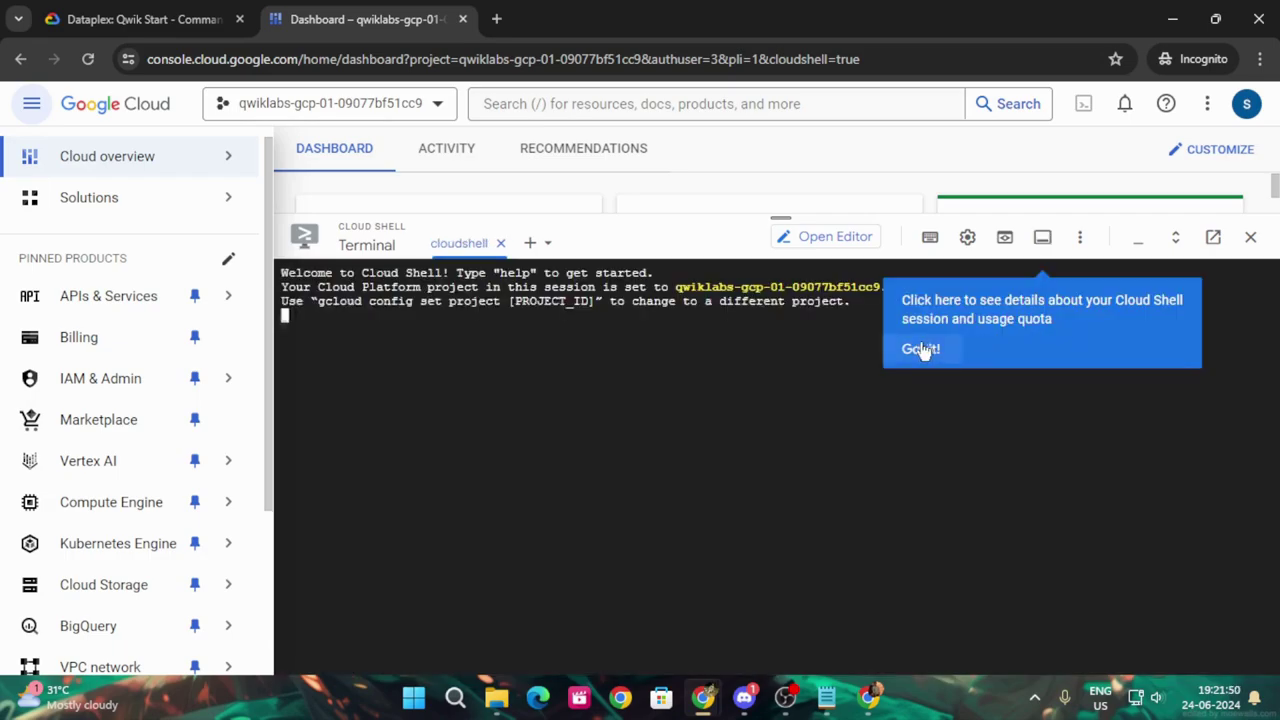
pyautogui.click(921, 349)
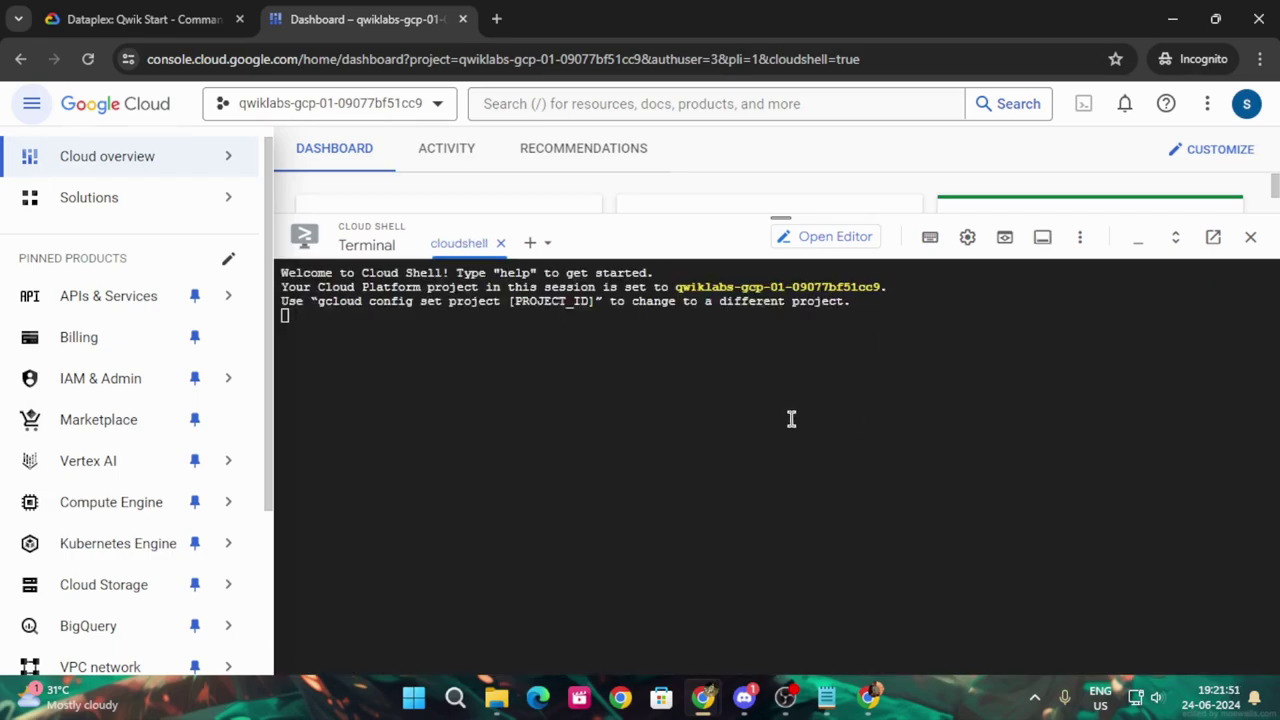
# Enable the Dataplex API in Cloud Shell, authorizing the account credentials
pyautogui.hotkey('ctrl', 'v')
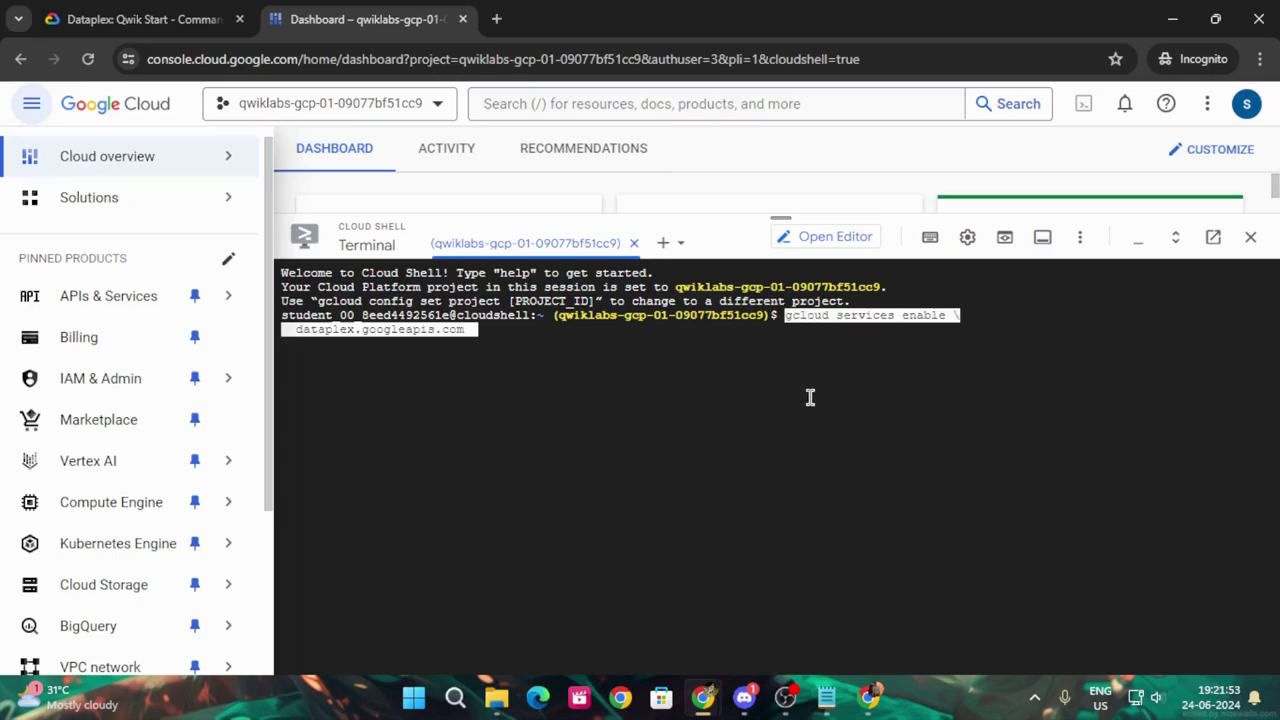
pyautogui.press('Return')
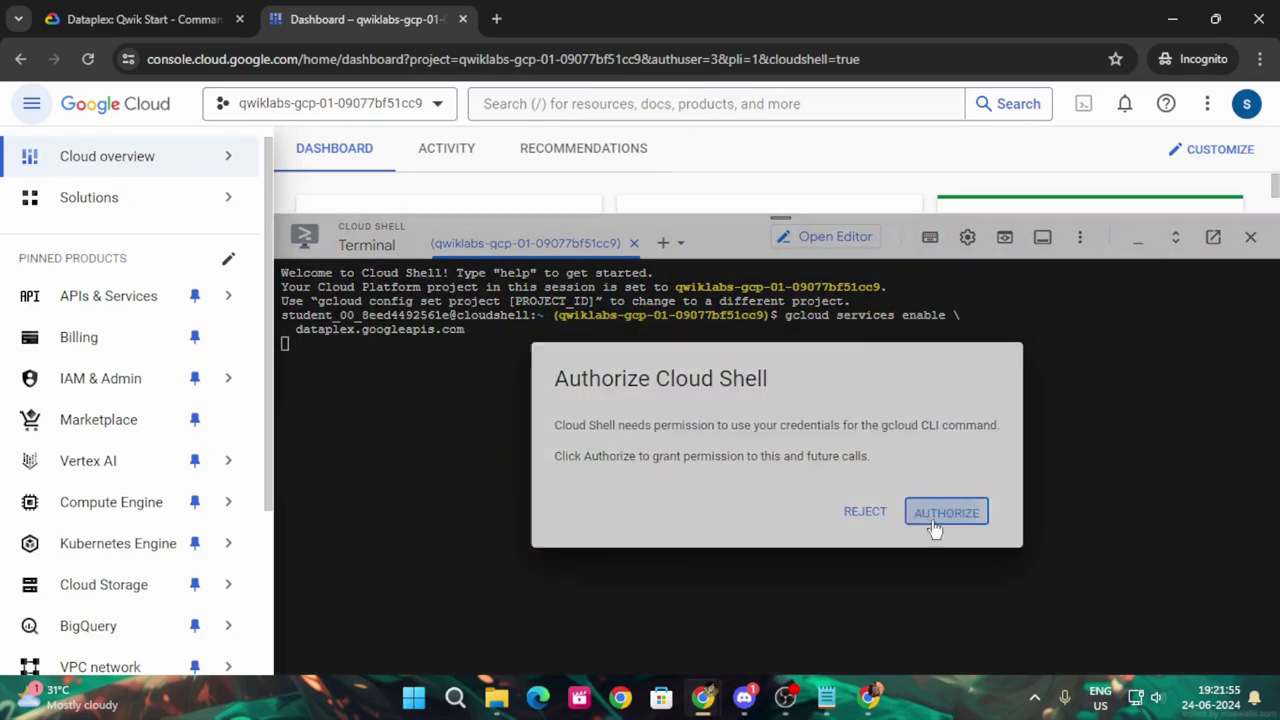
pyautogui.click(930, 518)
# Set the PROJECT_ID variable in Cloud Shell using the lab's command
pyautogui.click(185, 8)
pyautogui.scroll(-1, 579, 389)
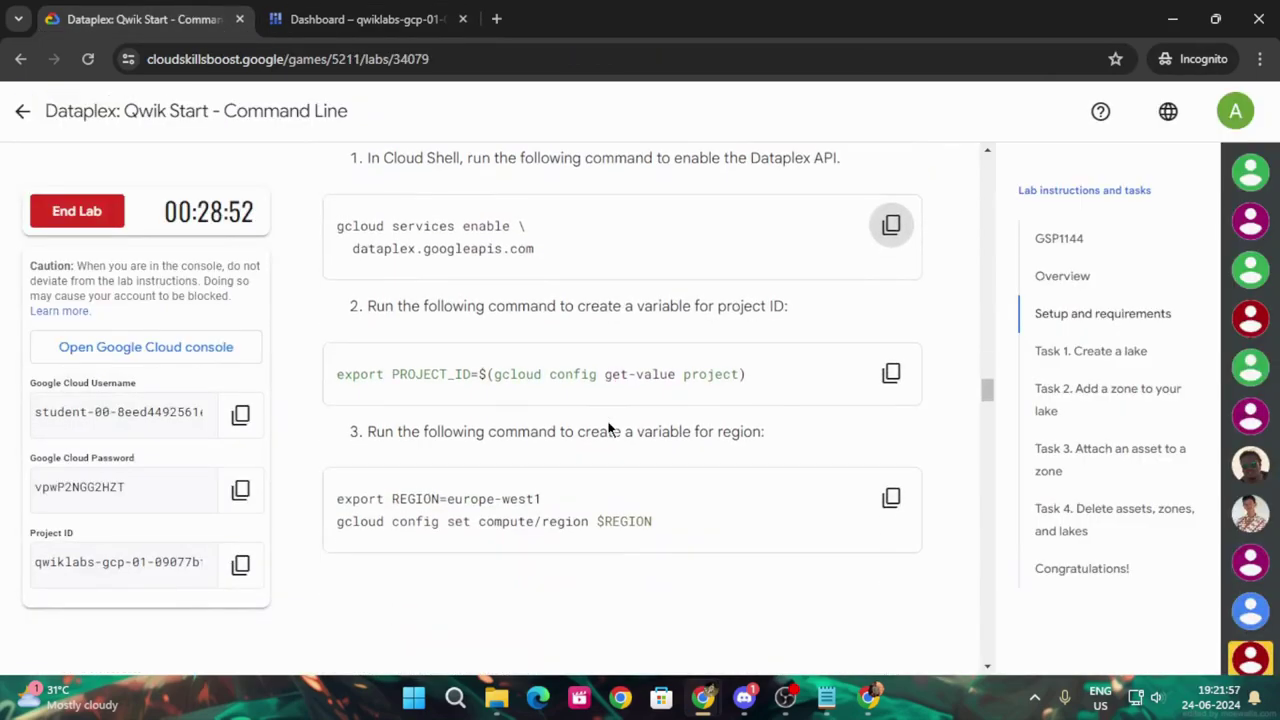
pyautogui.scroll(-2, 608, 434)
pyautogui.click(891, 187)
pyautogui.click(420, 19)
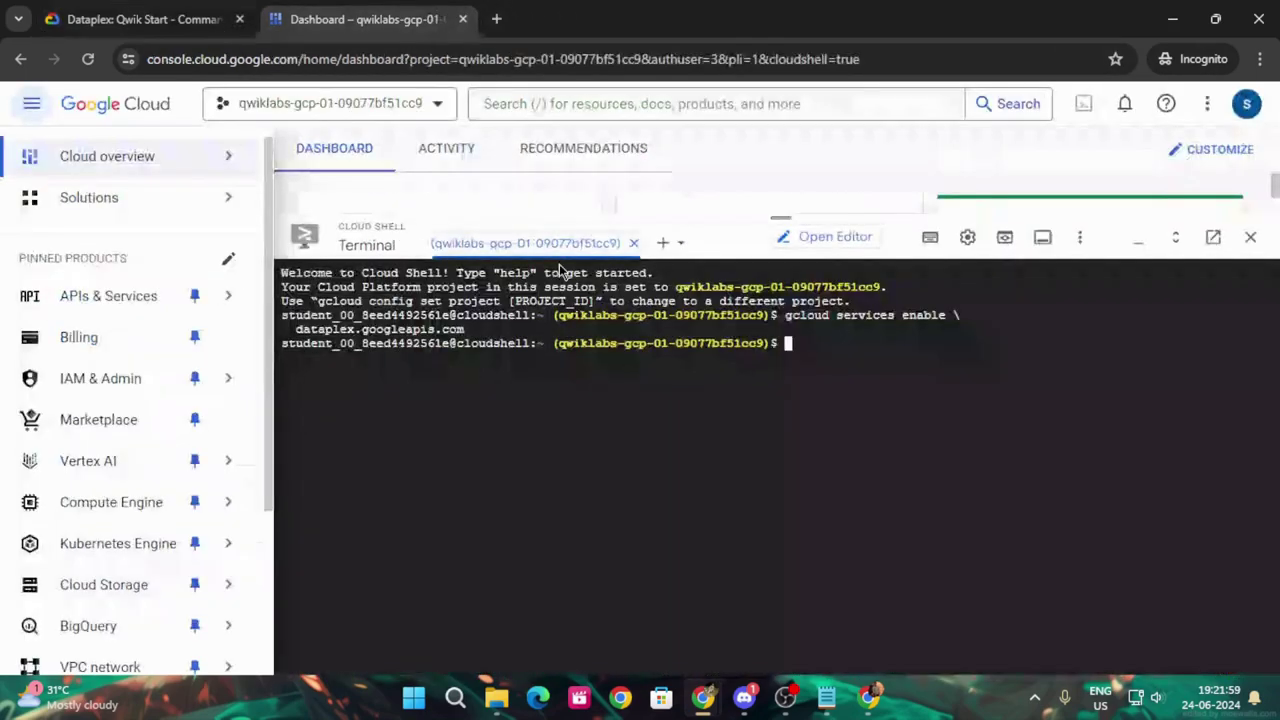
pyautogui.hotkey('ctrl', 'v')
pyautogui.press('Return')
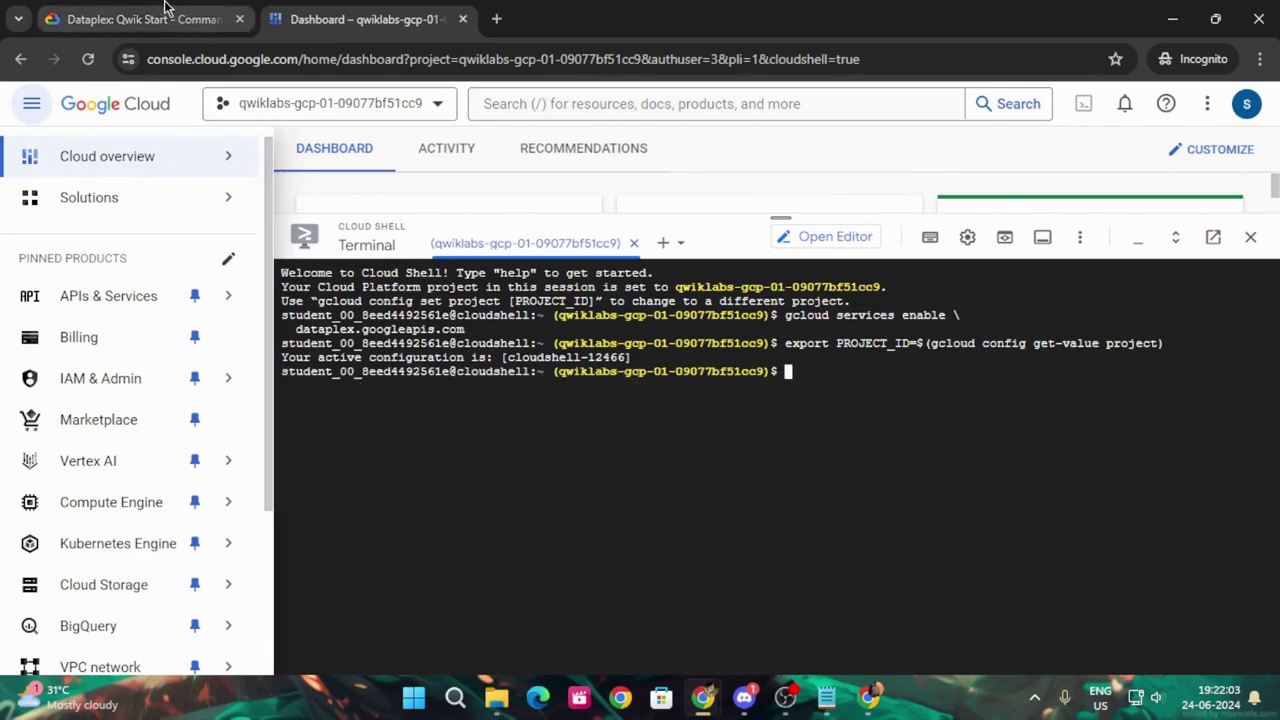
# Set the Cloud Shell region variables to europe-west1
pyautogui.click(122, 12)
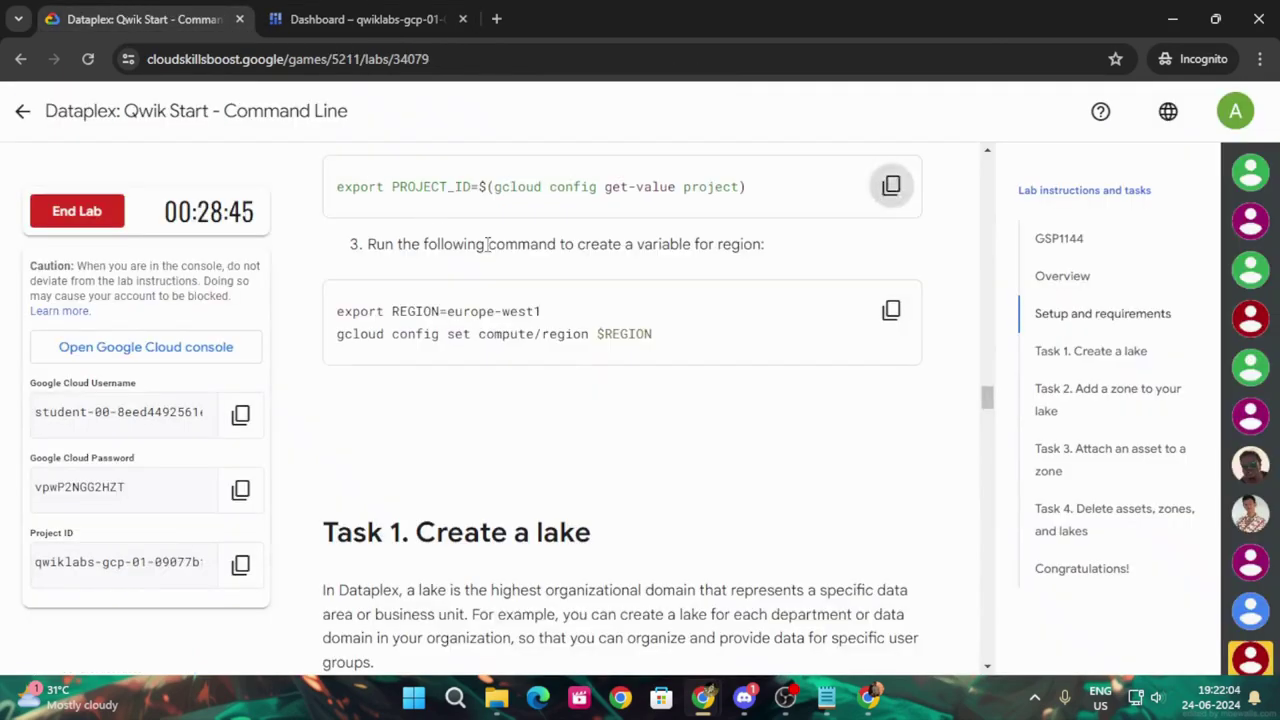
pyautogui.click(900, 313)
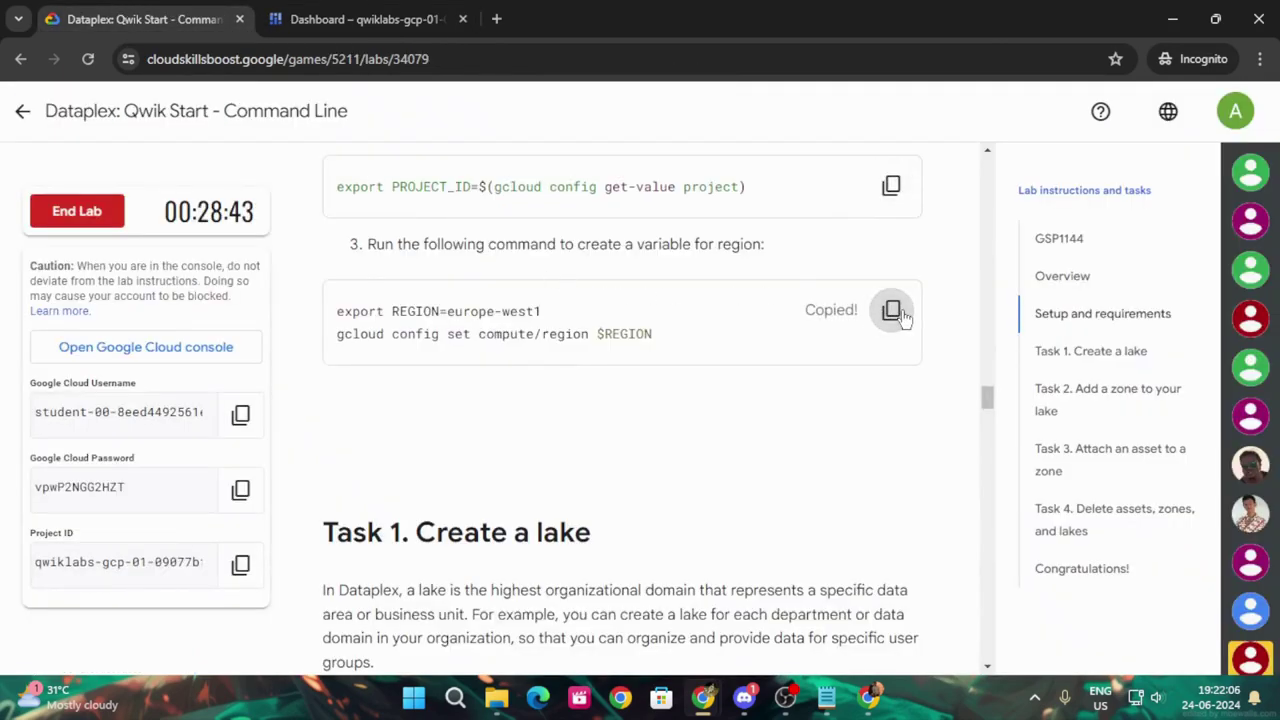
pyautogui.click(435, 15)
pyautogui.hotkey('ctrl', 'v')
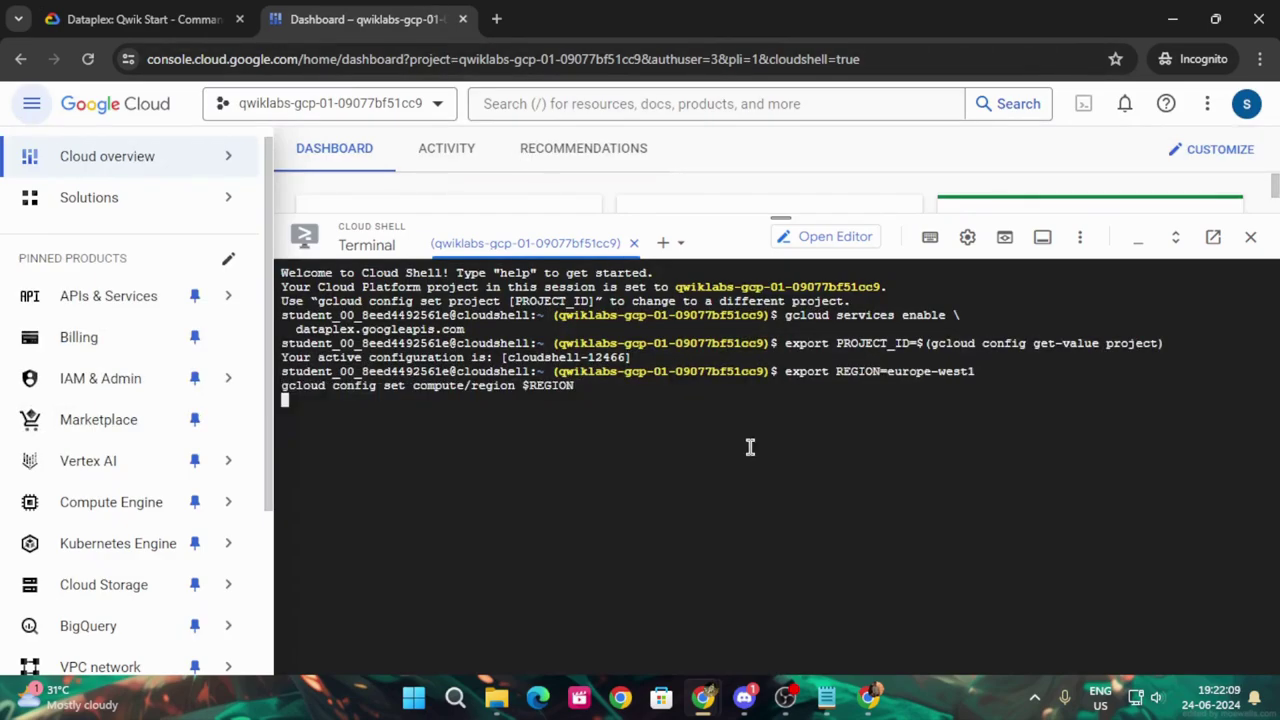
# Run the gcloud dataplex lakes create command for the ecommerce lake
pyautogui.click(150, 19)
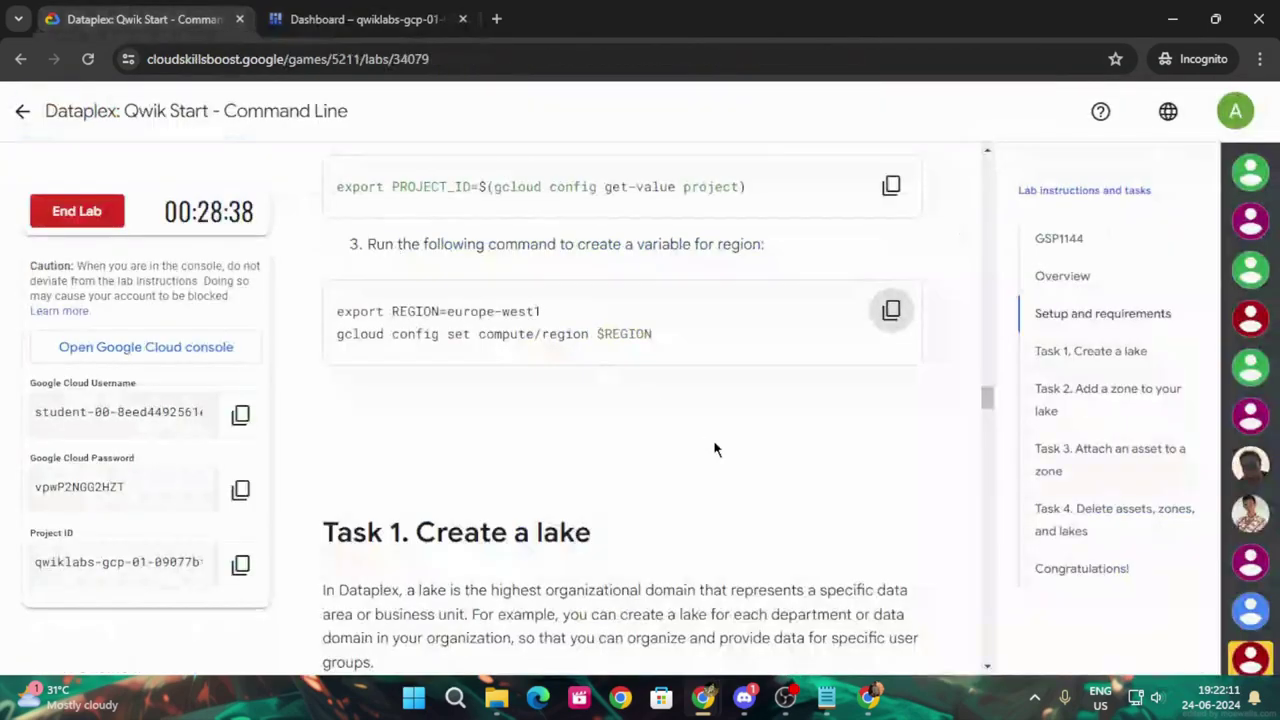
pyautogui.scroll(-4, 760, 481)
pyautogui.scroll(-1, 760, 481)
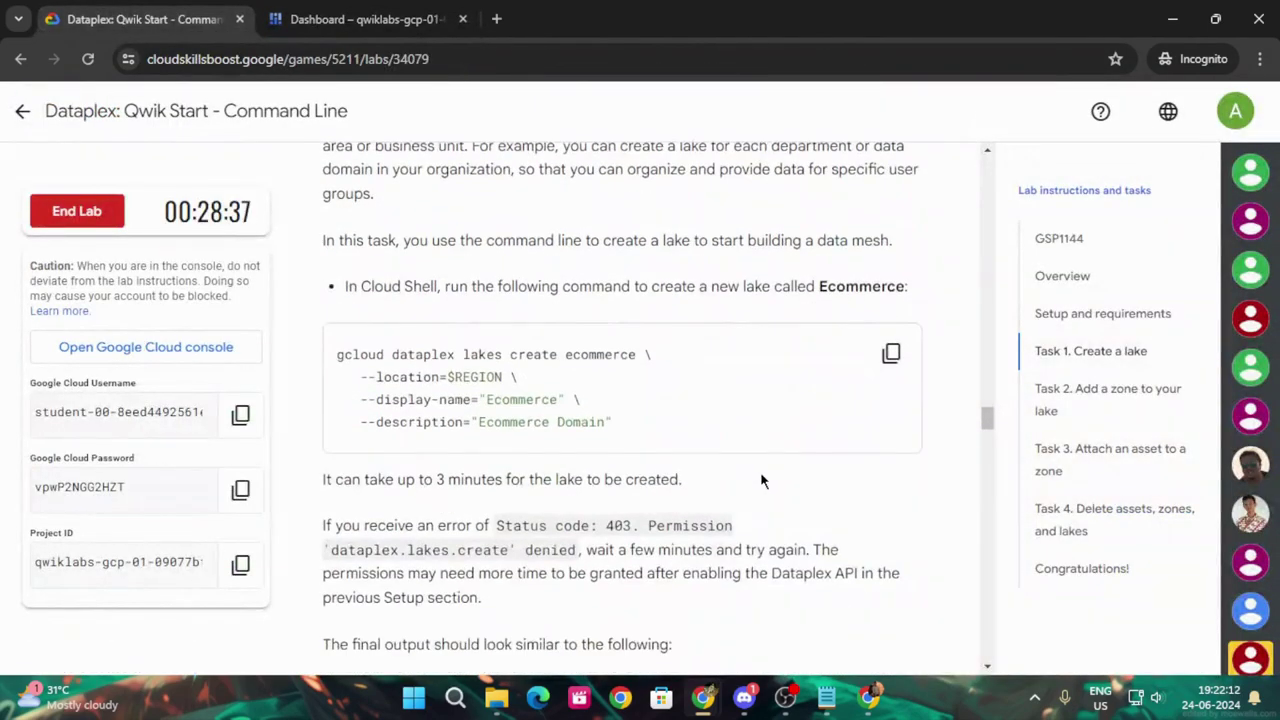
pyautogui.click(890, 354)
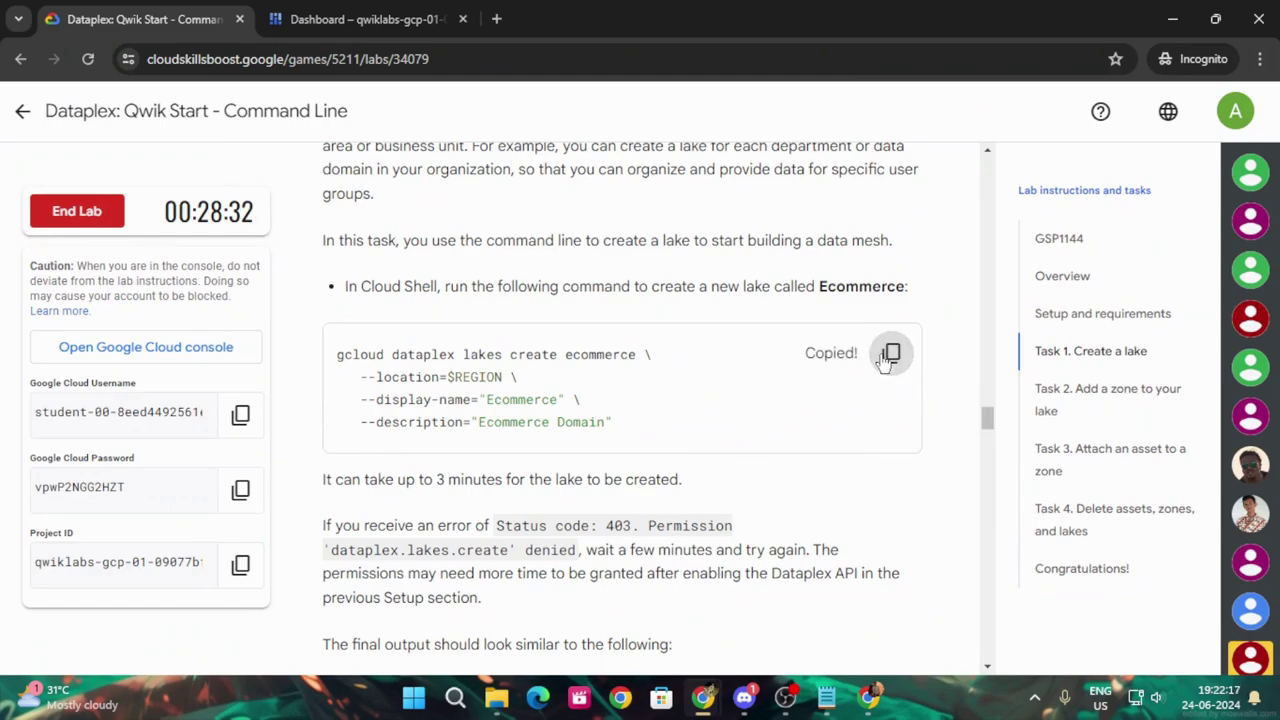
pyautogui.click(372, 10)
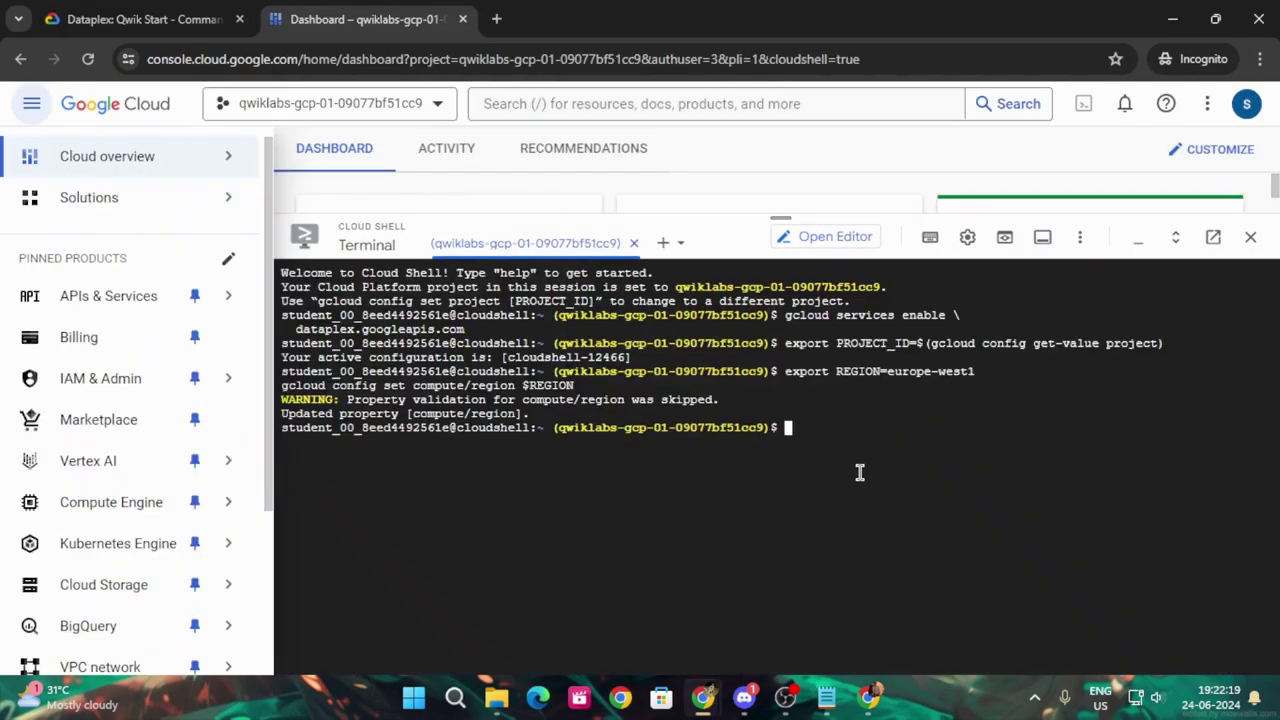
pyautogui.hotkey('ctrl', 'v')
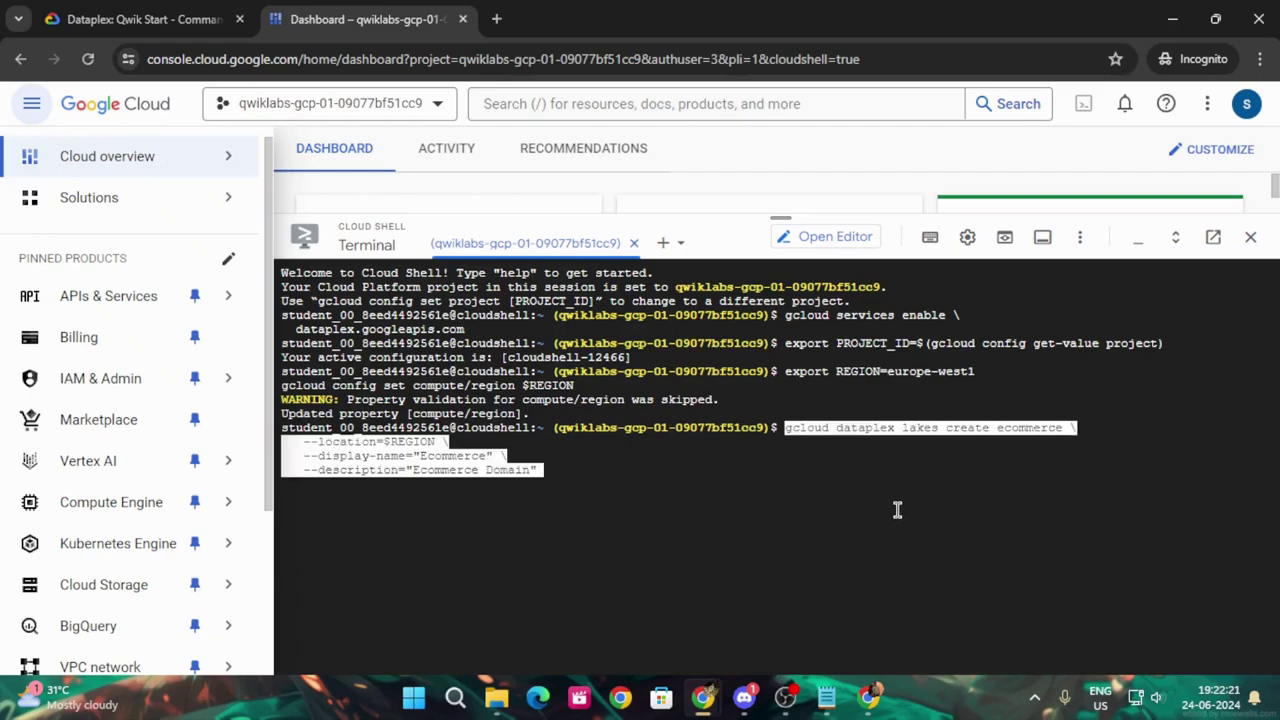
pyautogui.press('Return')
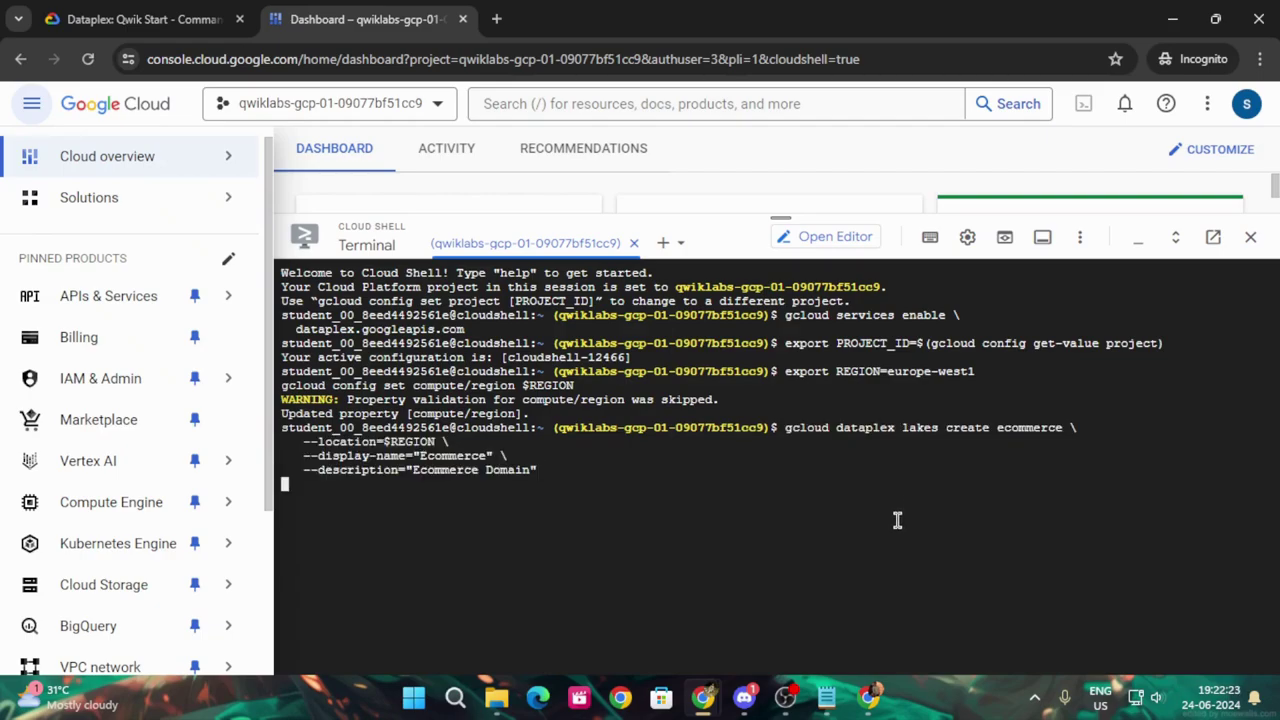
pyautogui.click(163, 15)
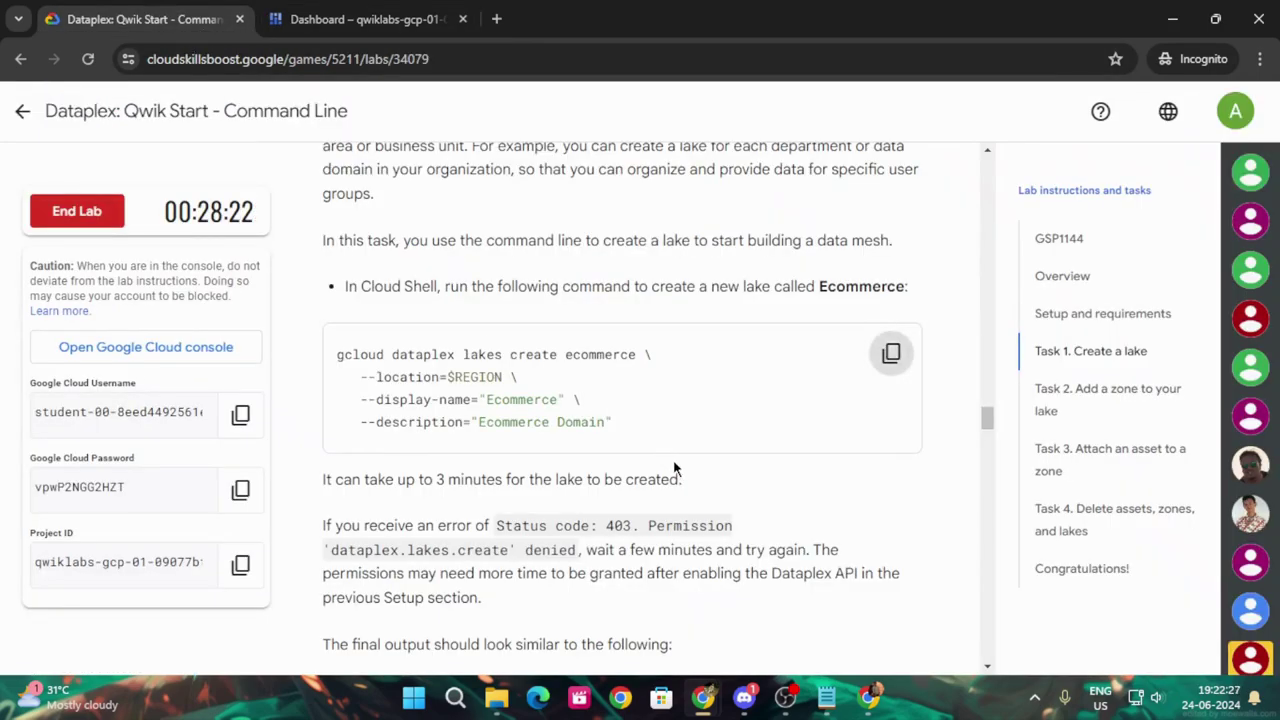
# Check progress on the Create a Dataplex lake task while the lake creation runs
pyautogui.scroll(-3, 675, 467)
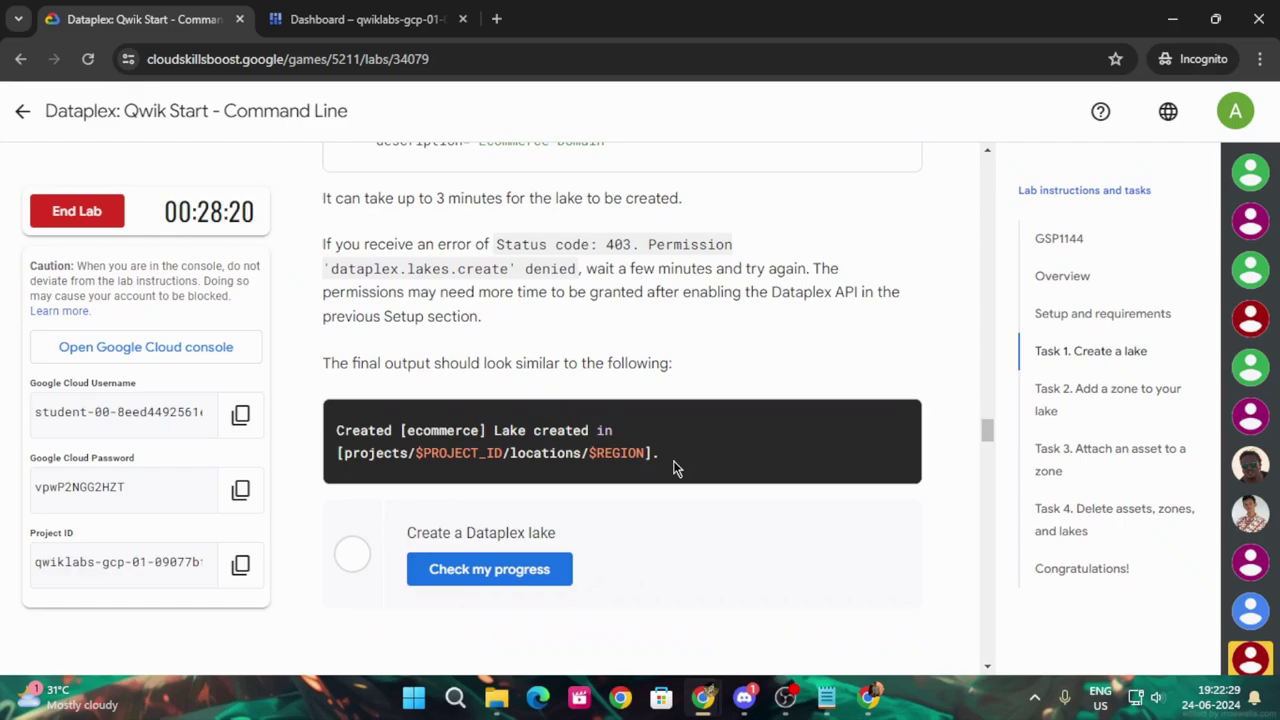
pyautogui.scroll(2, 675, 467)
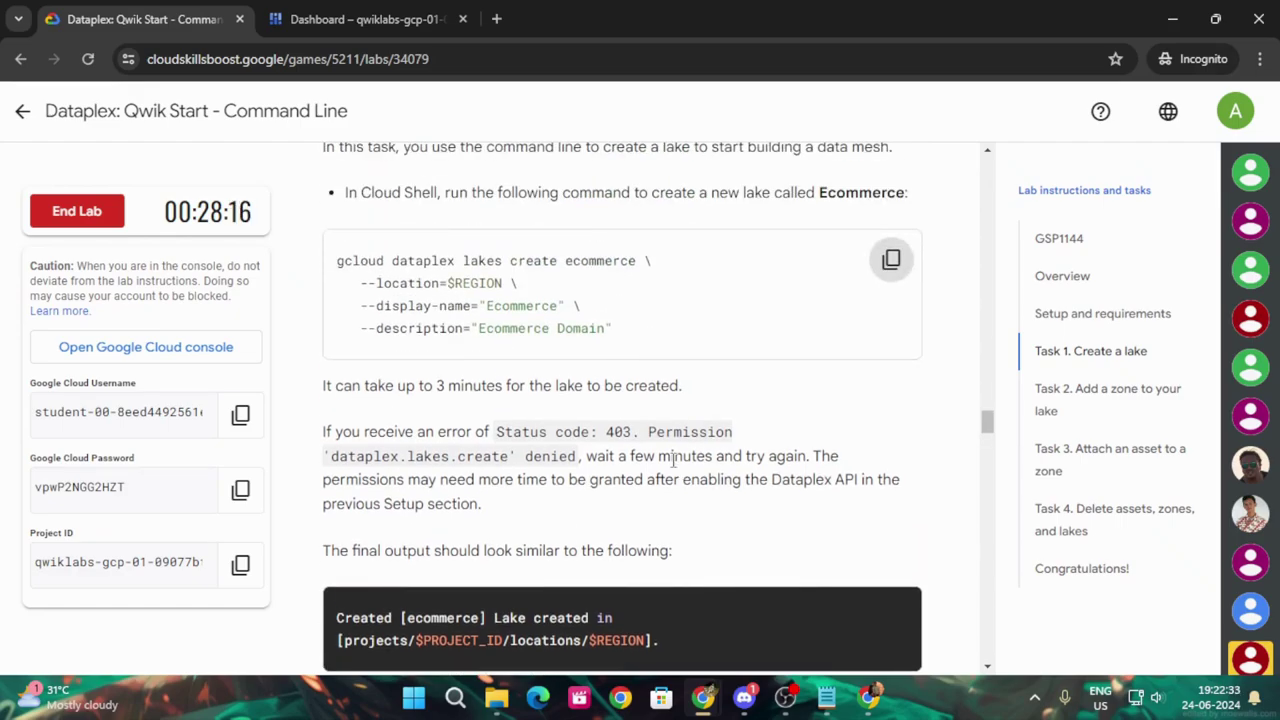
pyautogui.click(365, 19)
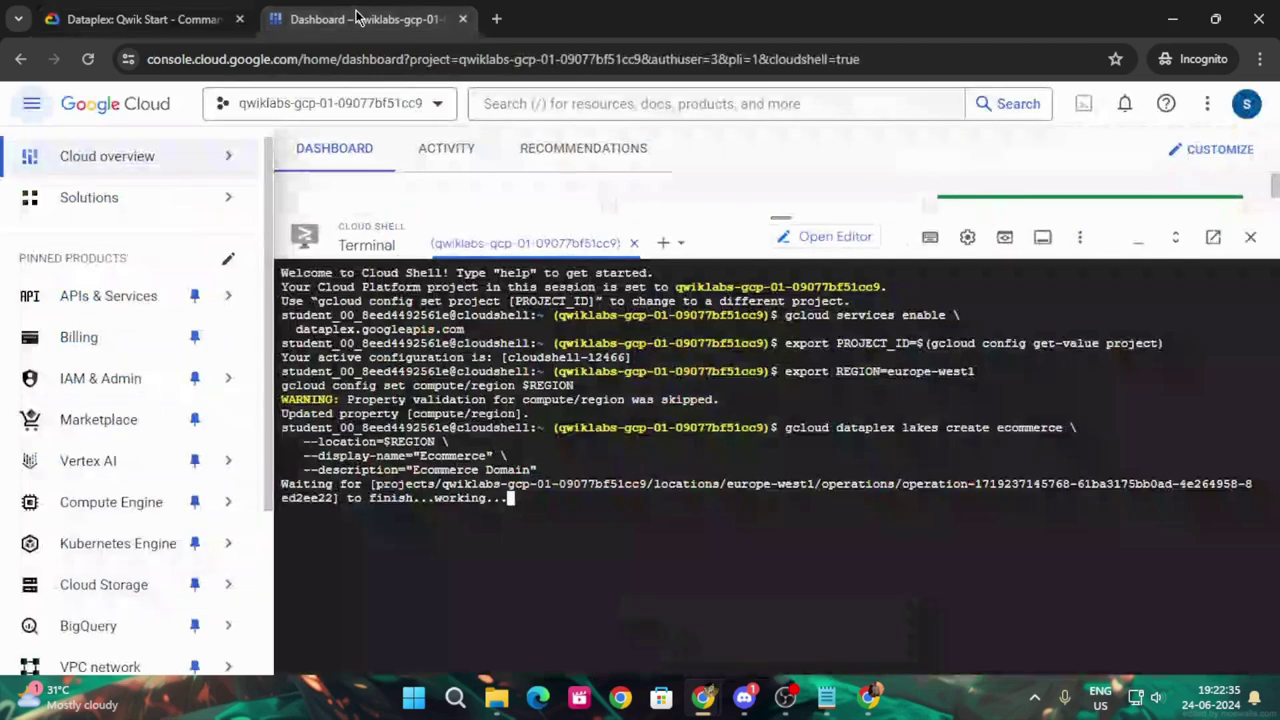
pyautogui.click(218, 10)
pyautogui.scroll(-5, 726, 530)
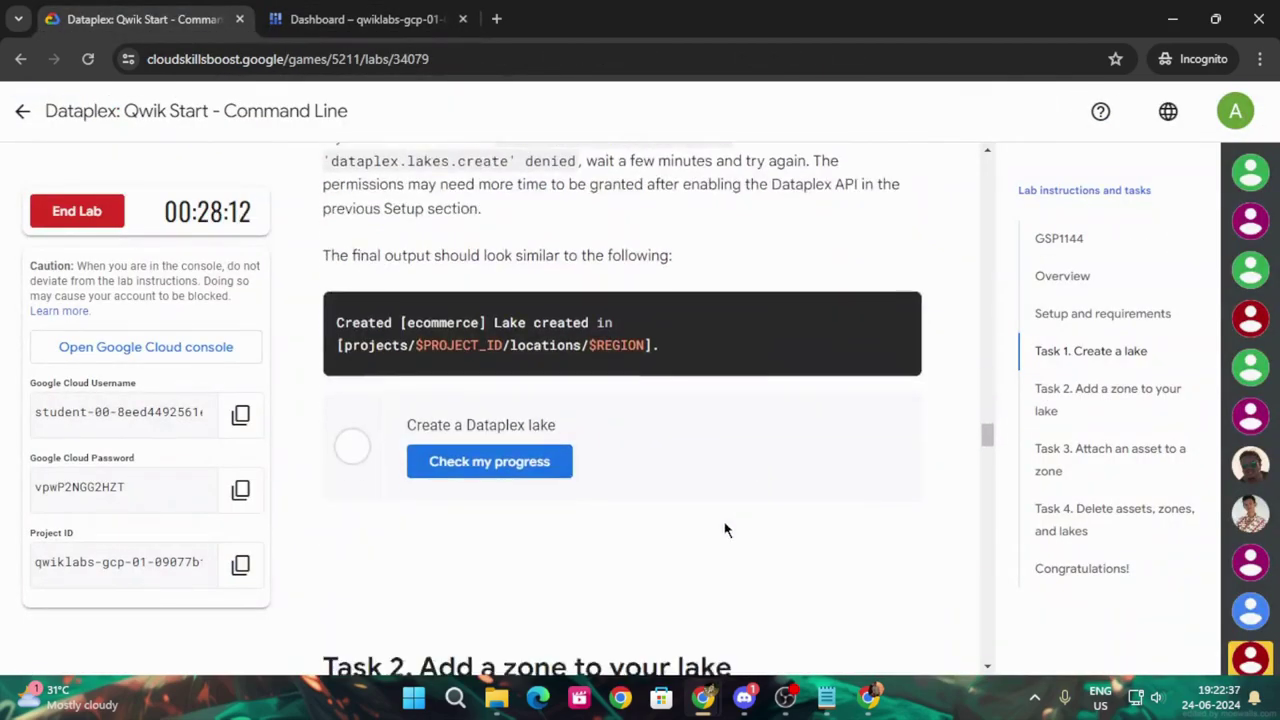
pyautogui.scroll(-3, 726, 530)
pyautogui.scroll(-1, 726, 530)
pyautogui.scroll(-1, 726, 530)
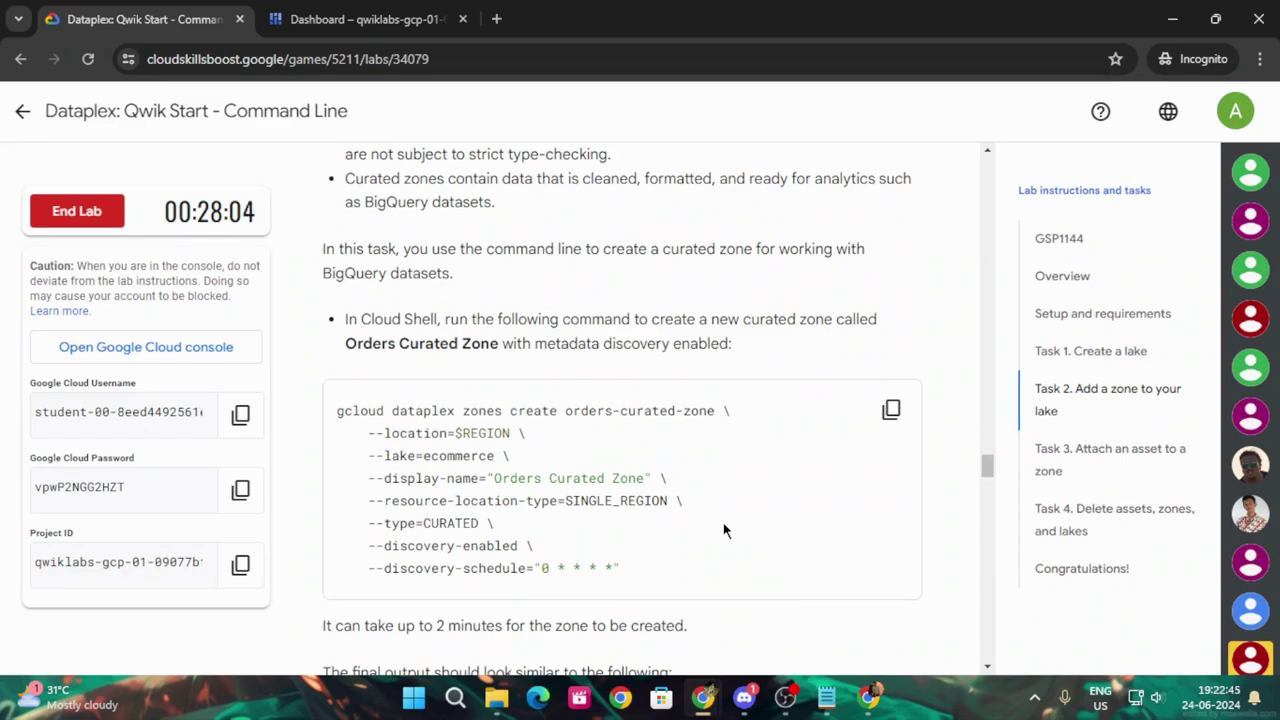
pyautogui.scroll(-3, 724, 530)
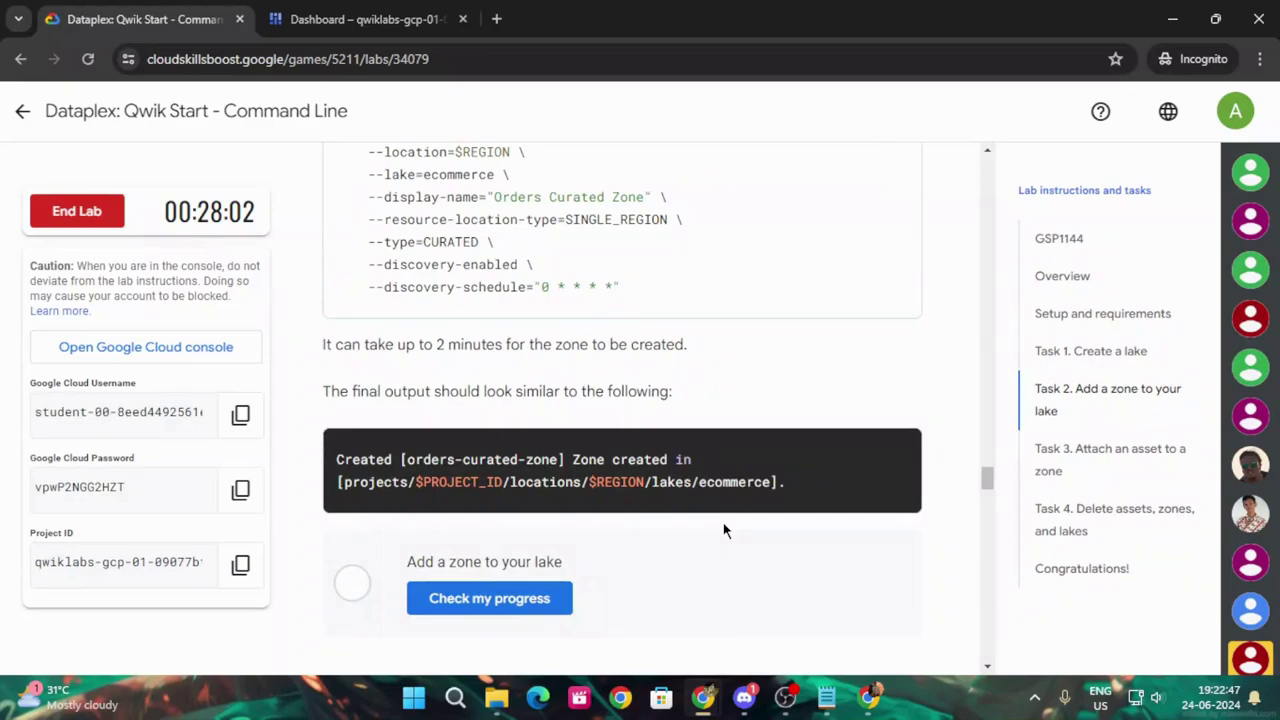
pyautogui.scroll(3, 723, 533)
pyautogui.scroll(5, 724, 536)
pyautogui.scroll(3, 723, 534)
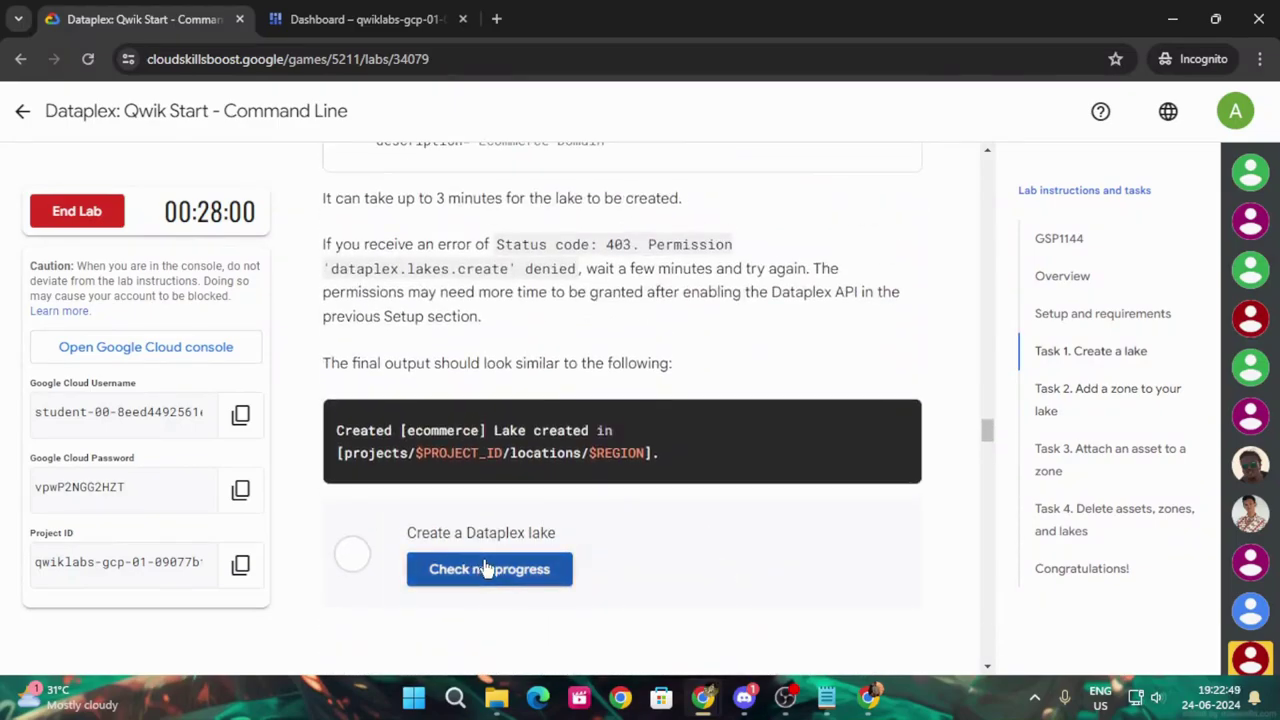
pyautogui.click(460, 569)
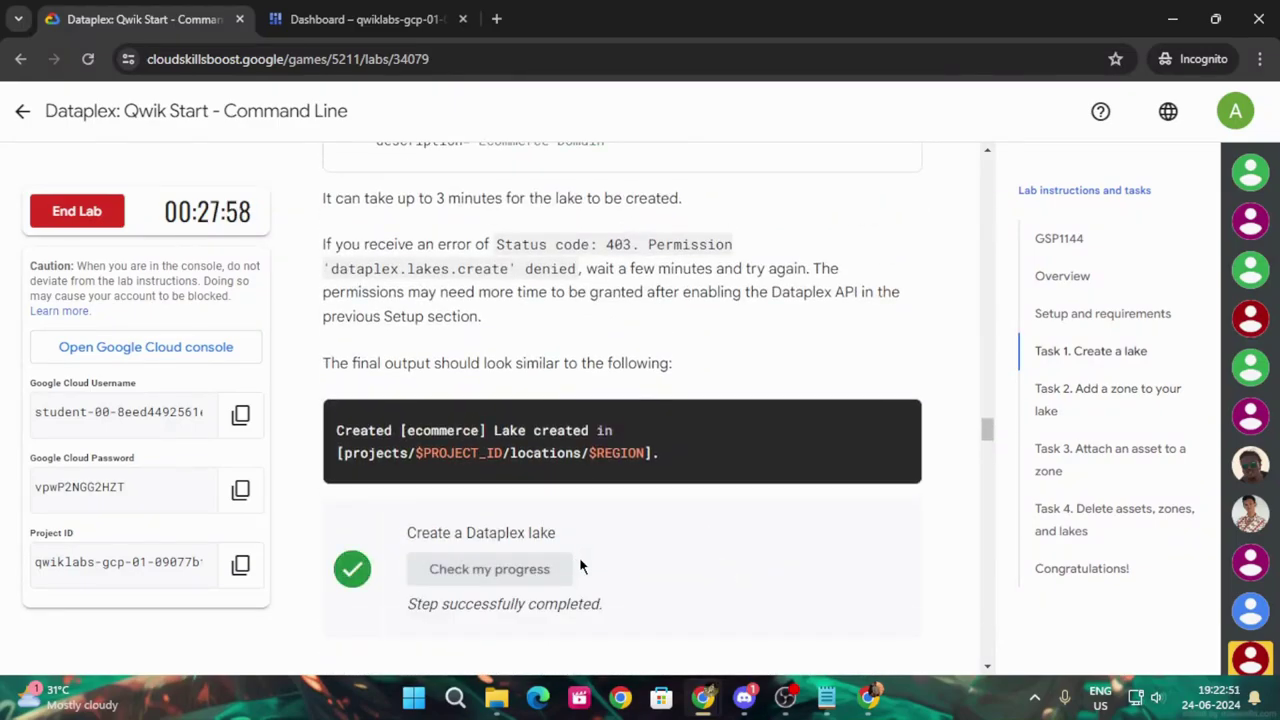
pyautogui.click(302, 10)
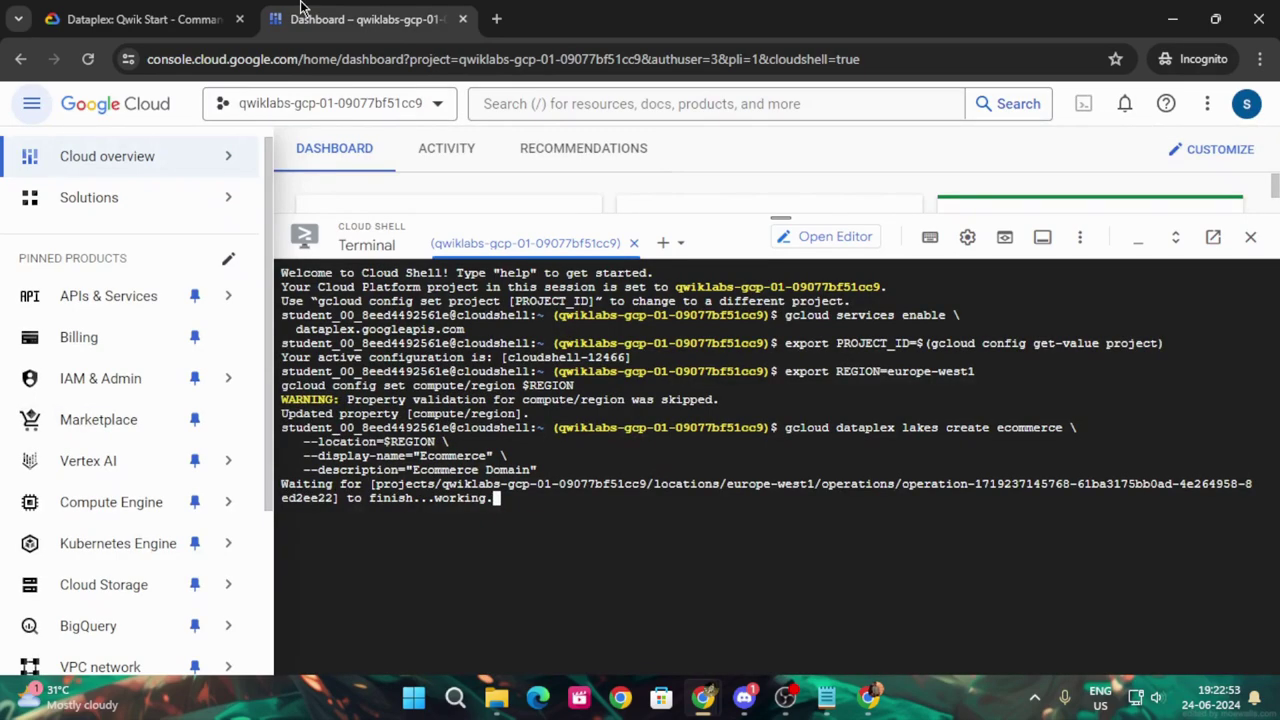
# Copy the gcloud dataplex zones create command for the Orders Curated Zone
pyautogui.hotkey('ctrl', 'shift', 'Tab')
pyautogui.scroll(2, 572, 522)
pyautogui.scroll(-5, 550, 540)
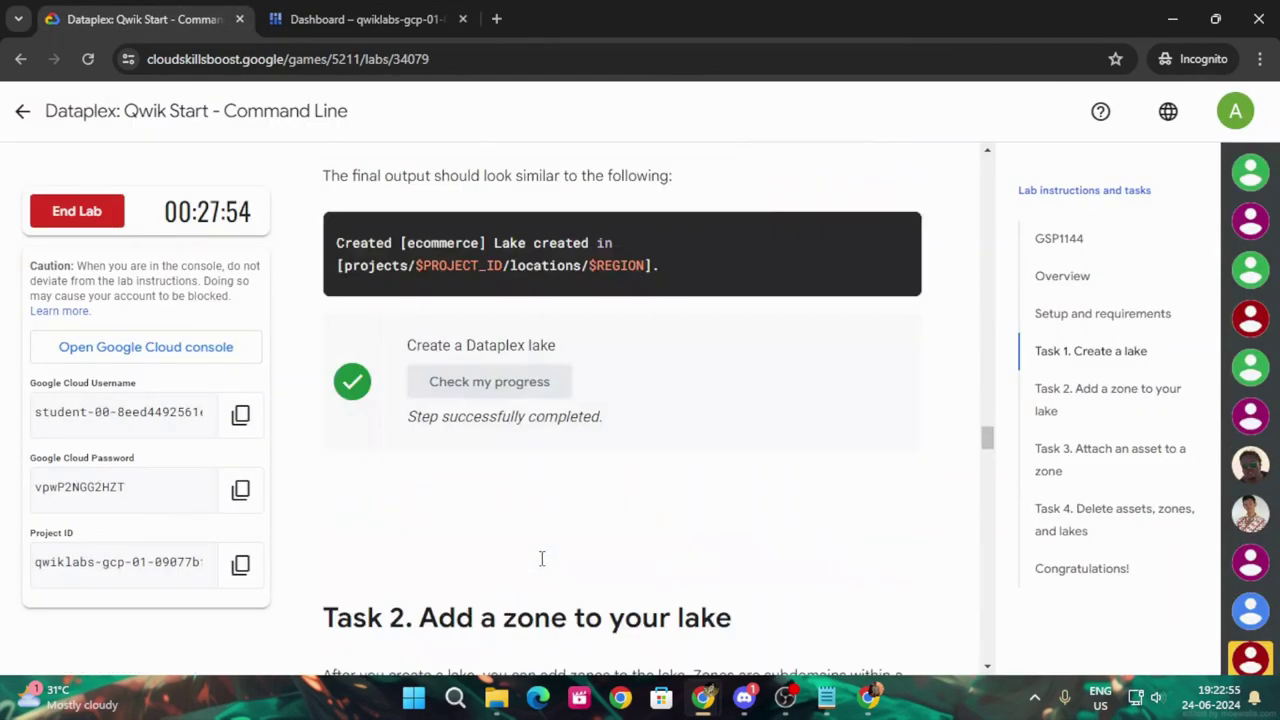
pyautogui.scroll(-3, 542, 558)
pyautogui.scroll(-2, 562, 564)
pyautogui.scroll(-2, 823, 398)
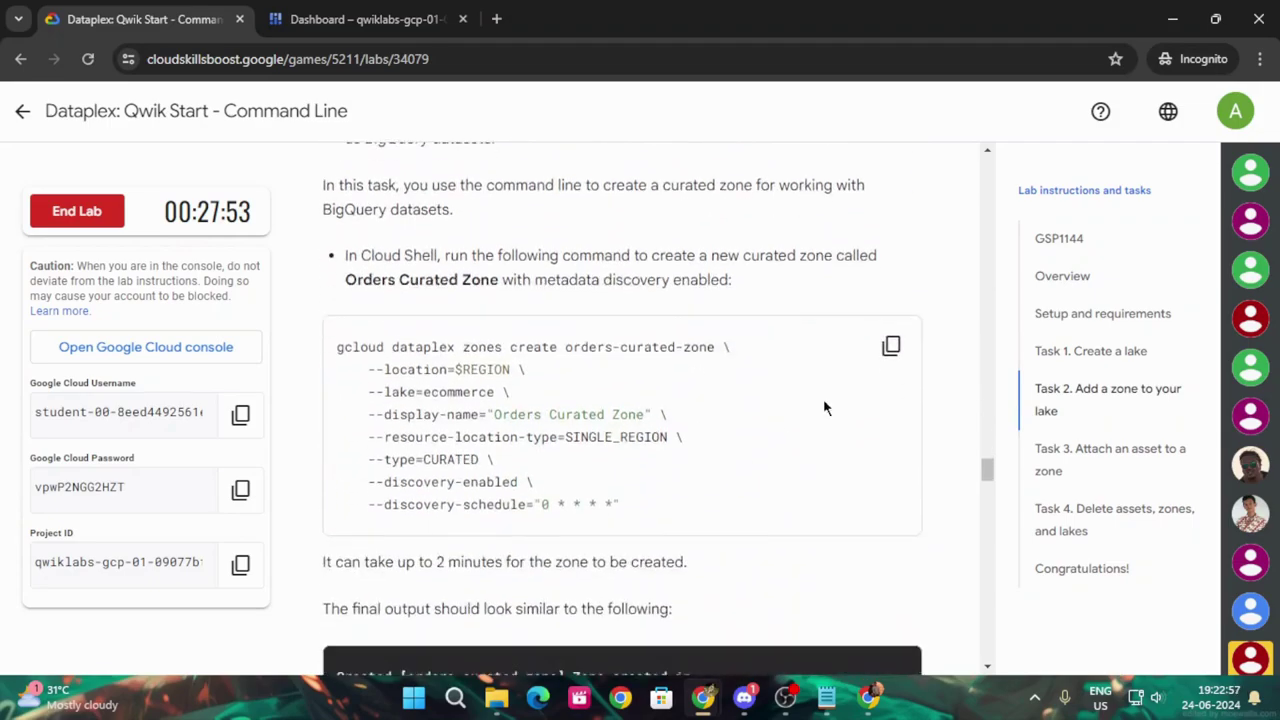
pyautogui.click(888, 350)
pyautogui.scroll(-4, 777, 430)
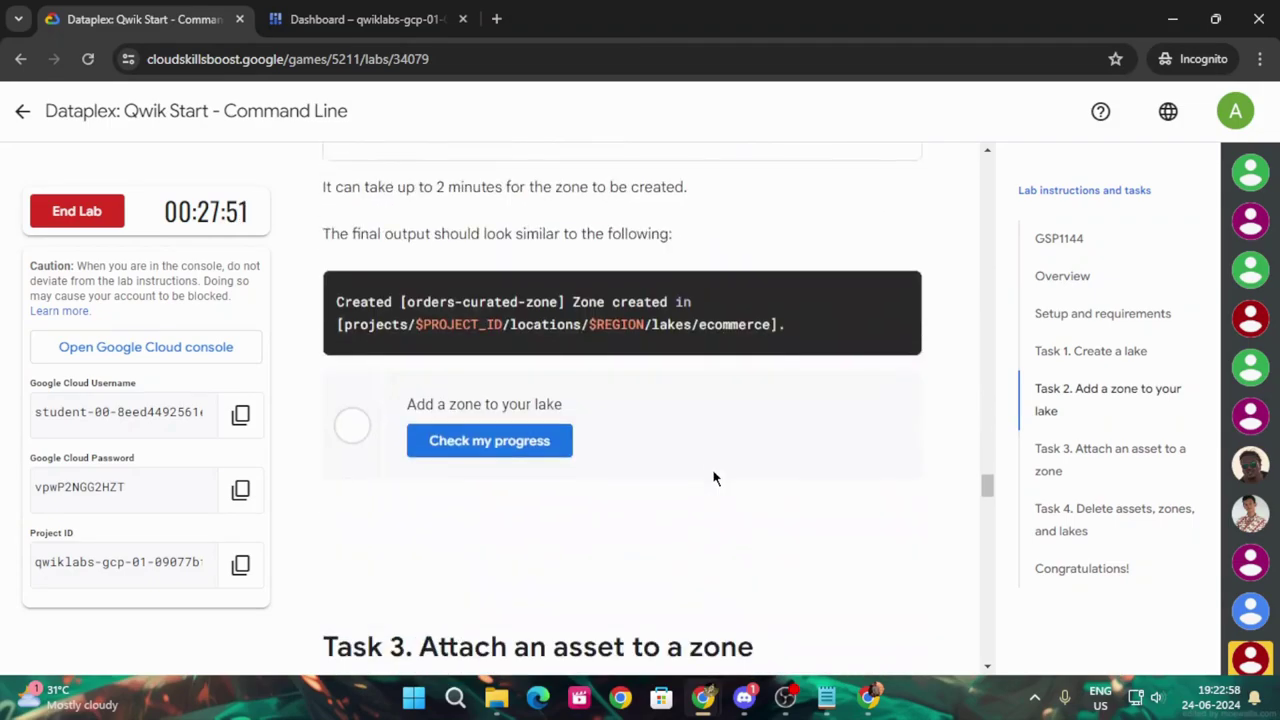
pyautogui.click(278, 12)
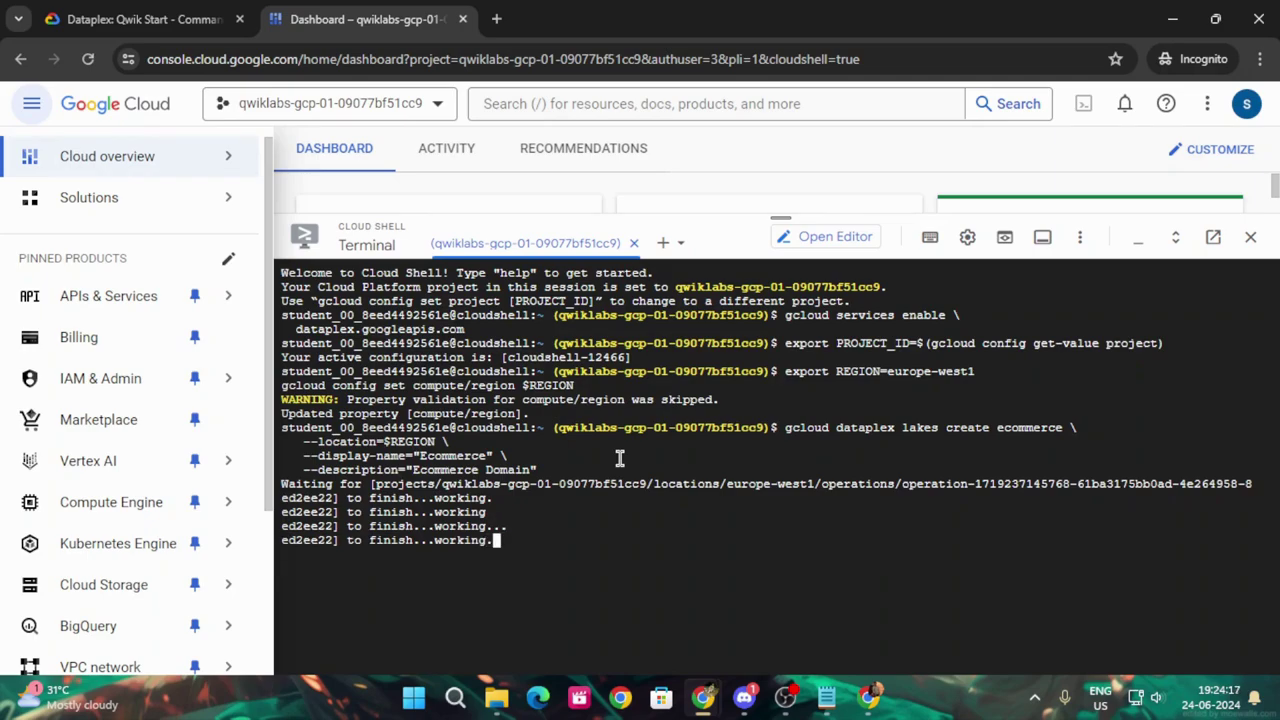
# Review Task 2 in the lab, then view Cloud Shell showing the finished ecommerce lake
pyautogui.moveTo(228, 543)
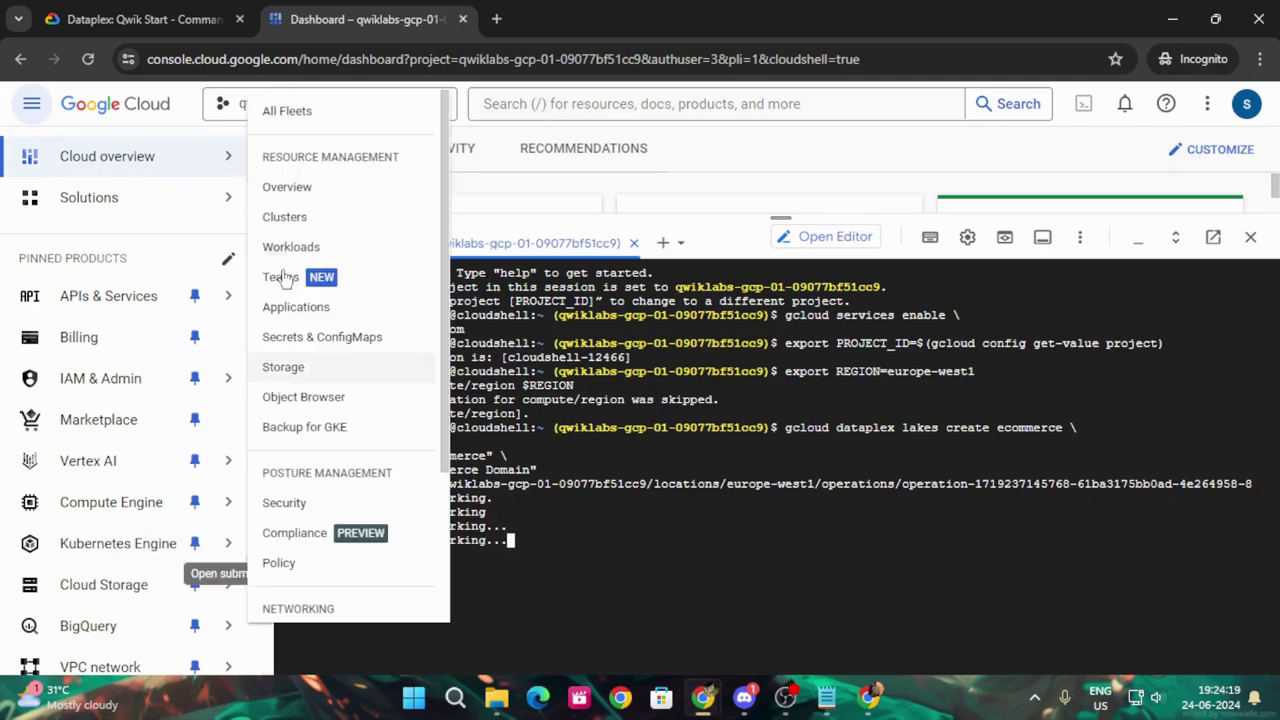
pyautogui.click(141, 8)
pyautogui.scroll(4, 447, 395)
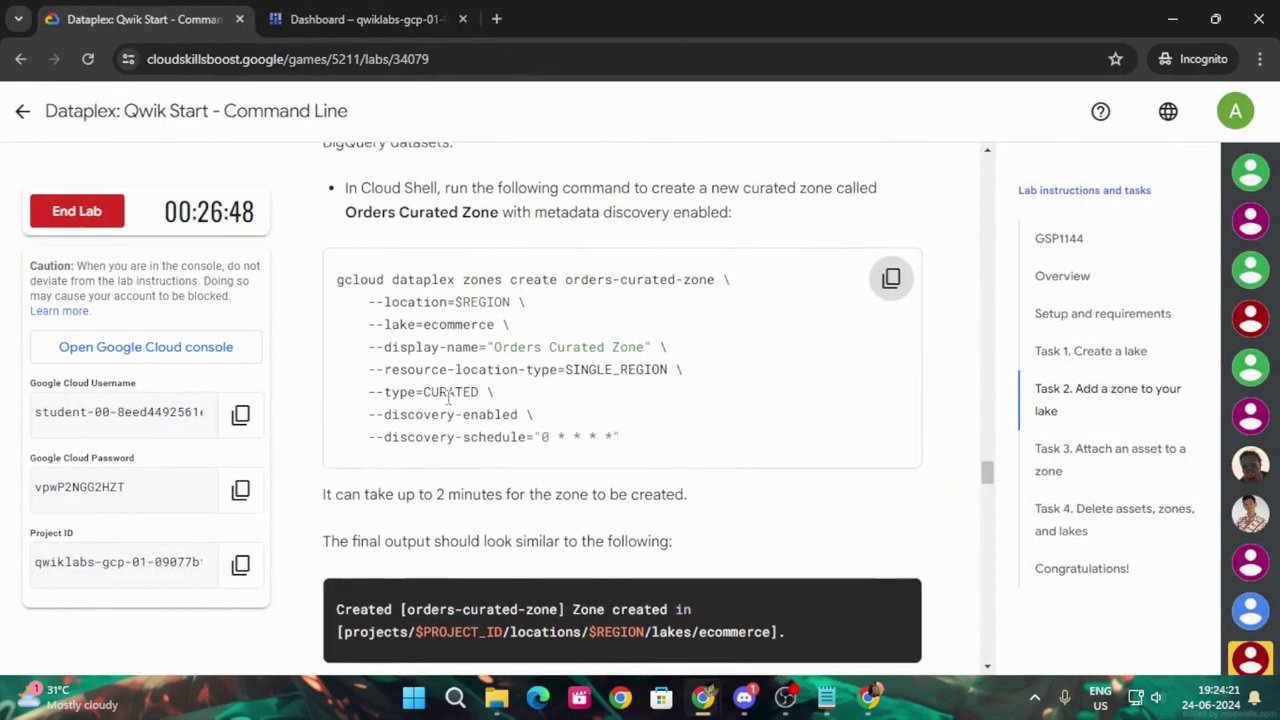
pyautogui.scroll(3, 449, 395)
pyautogui.scroll(3, 470, 410)
pyautogui.scroll(2, 475, 405)
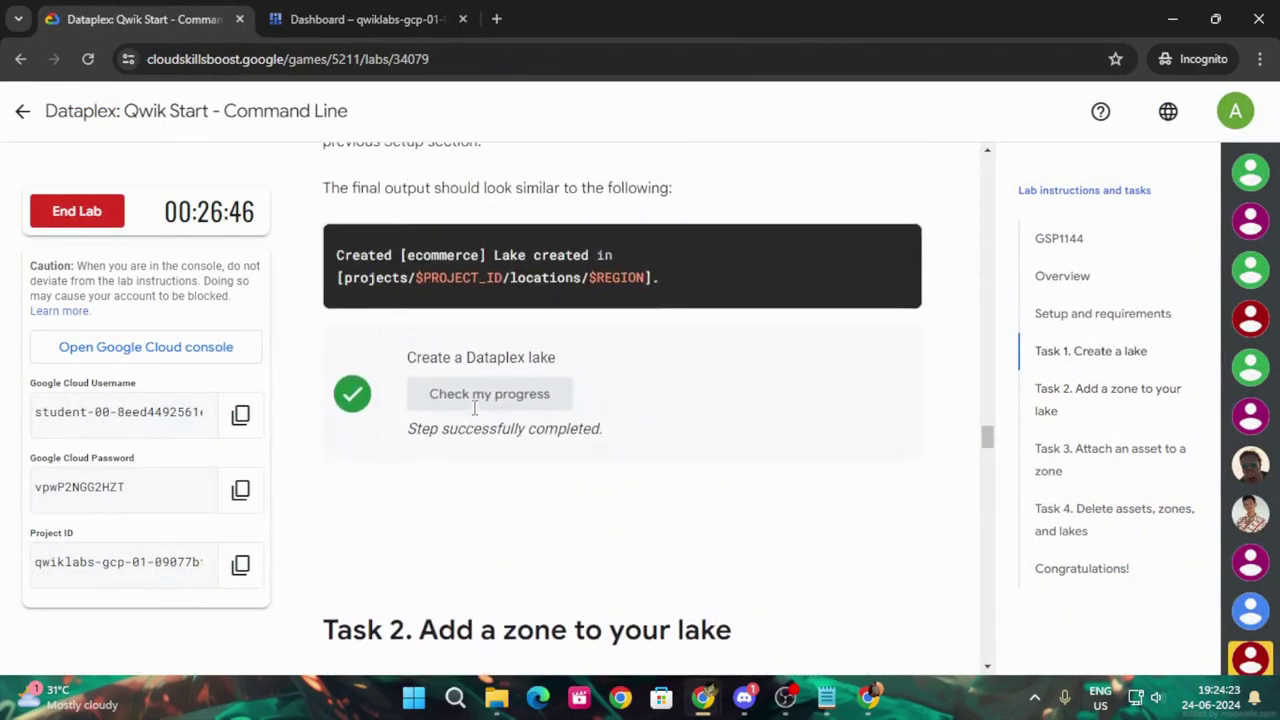
pyautogui.scroll(3, 475, 405)
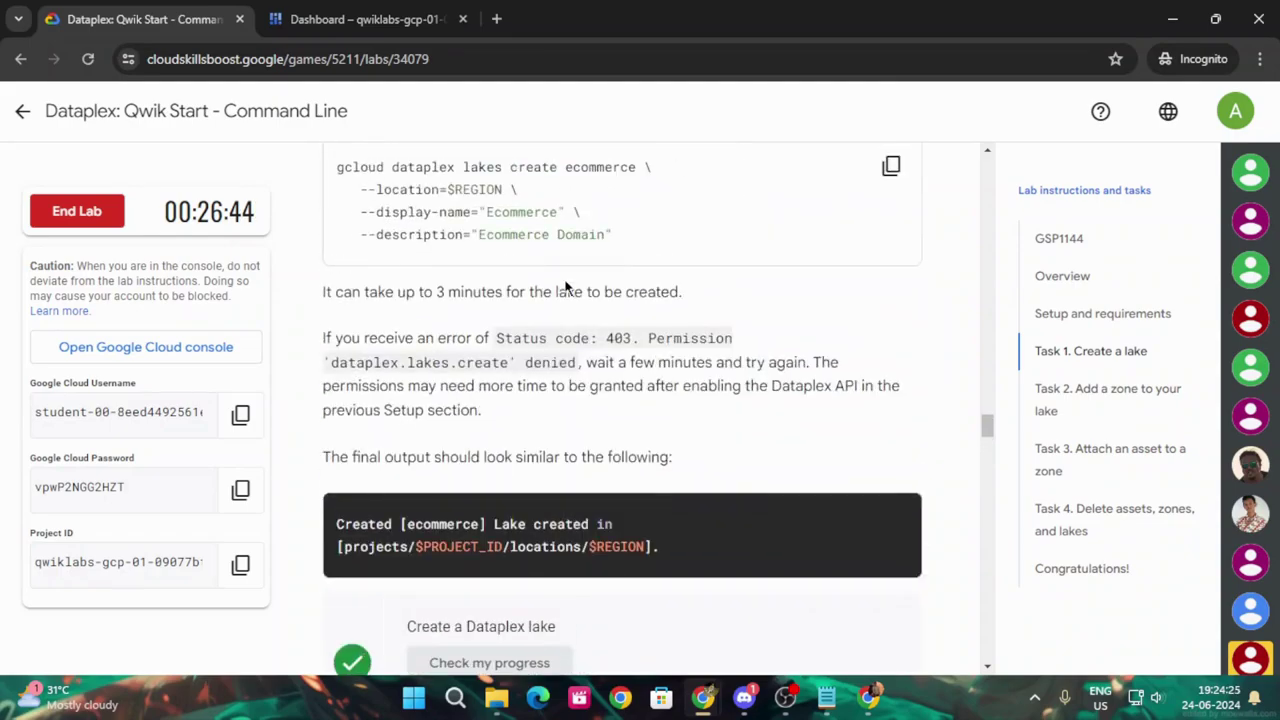
pyautogui.scroll(-3, 543, 266)
pyautogui.scroll(-6, 523, 337)
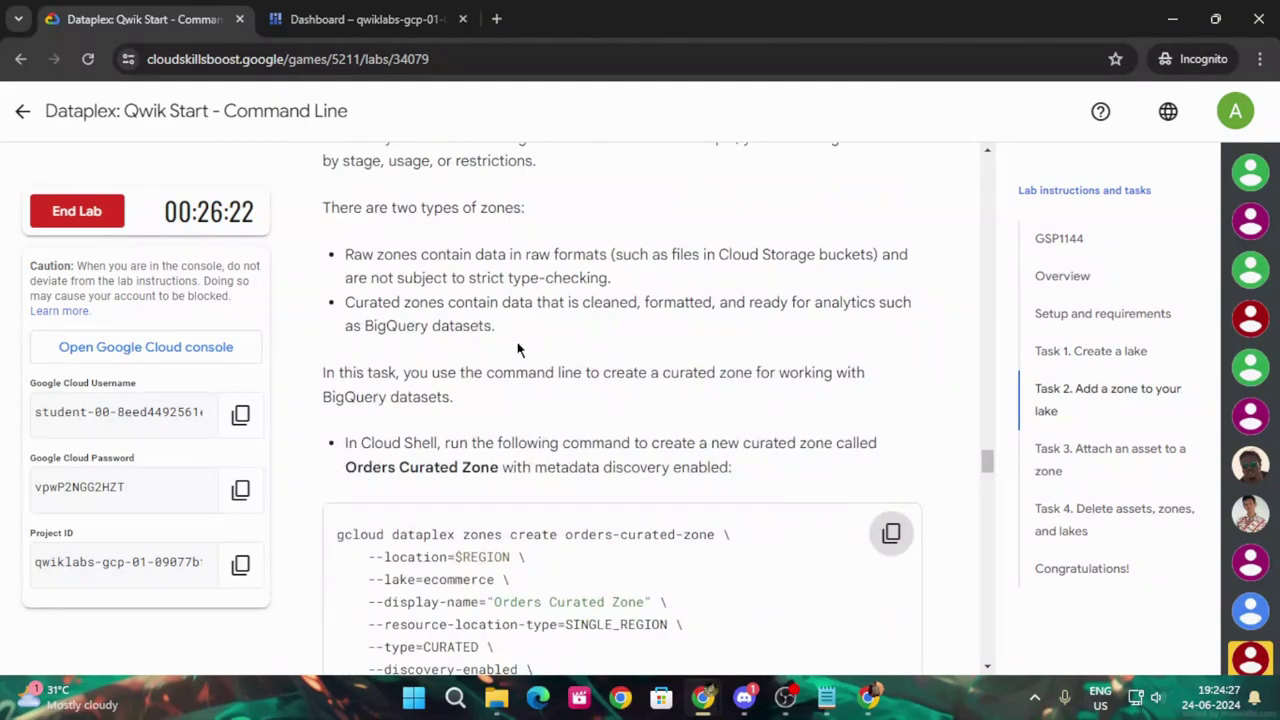
pyautogui.click(365, 19)
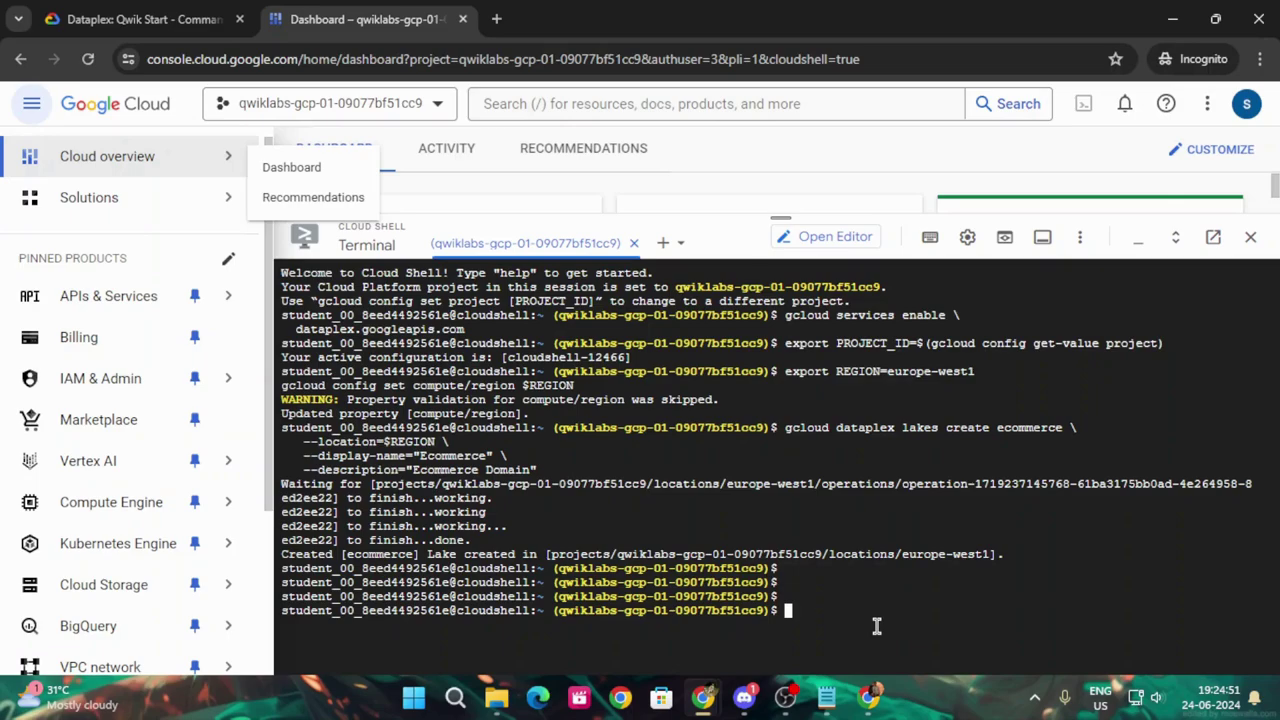
# Run the zones create command to make orders-curated-zone in the ecommerce lake
pyautogui.hotkey('ctrl', 'v')
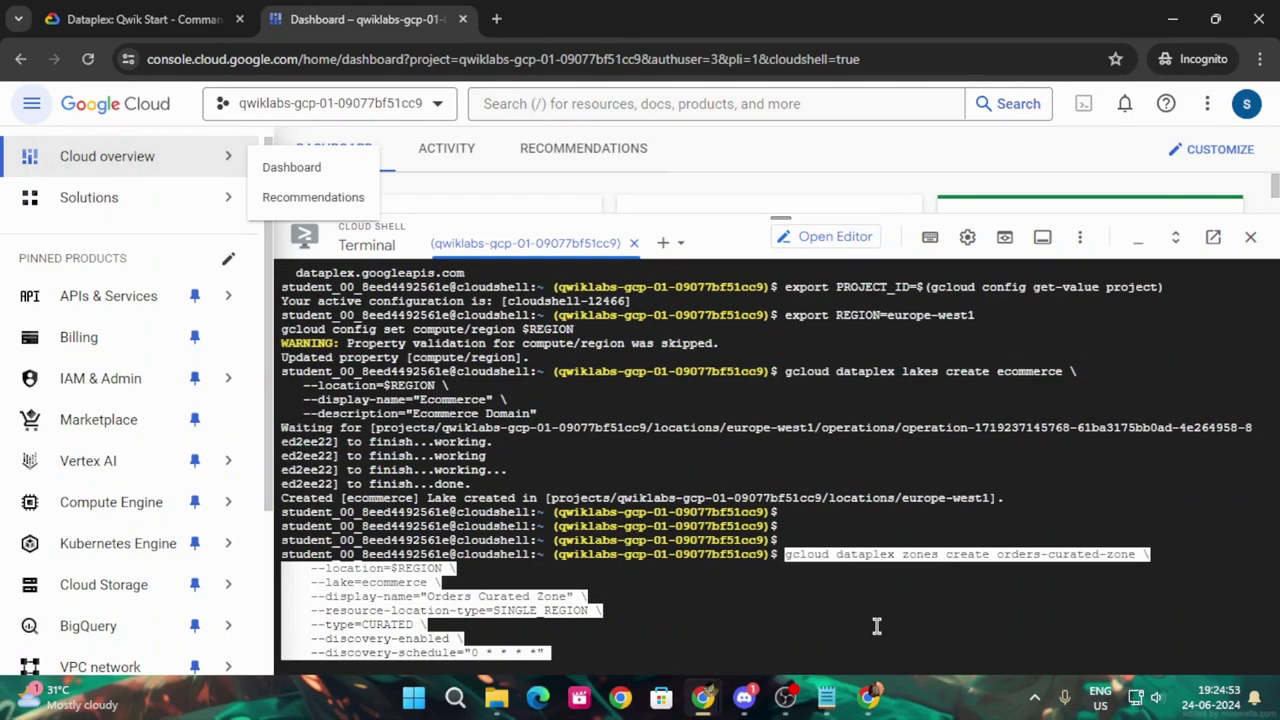
pyautogui.press('Return')
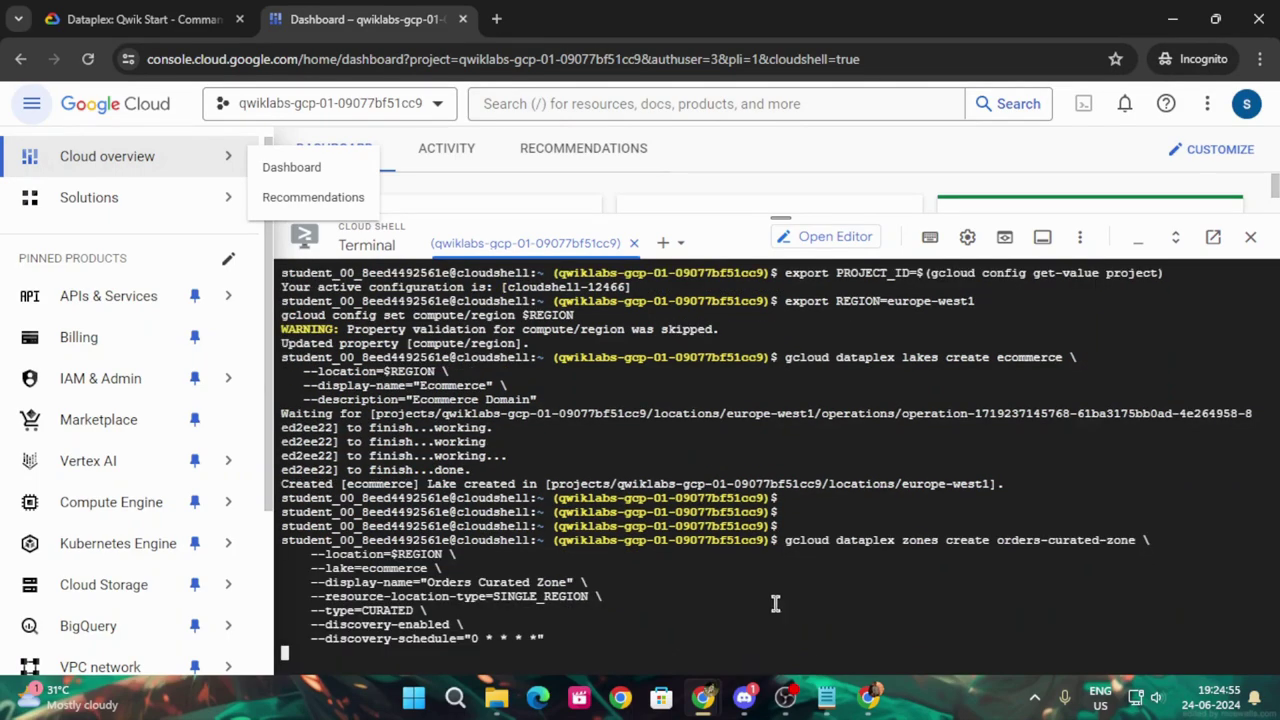
pyautogui.click(127, 14)
pyautogui.scroll(-4, 635, 480)
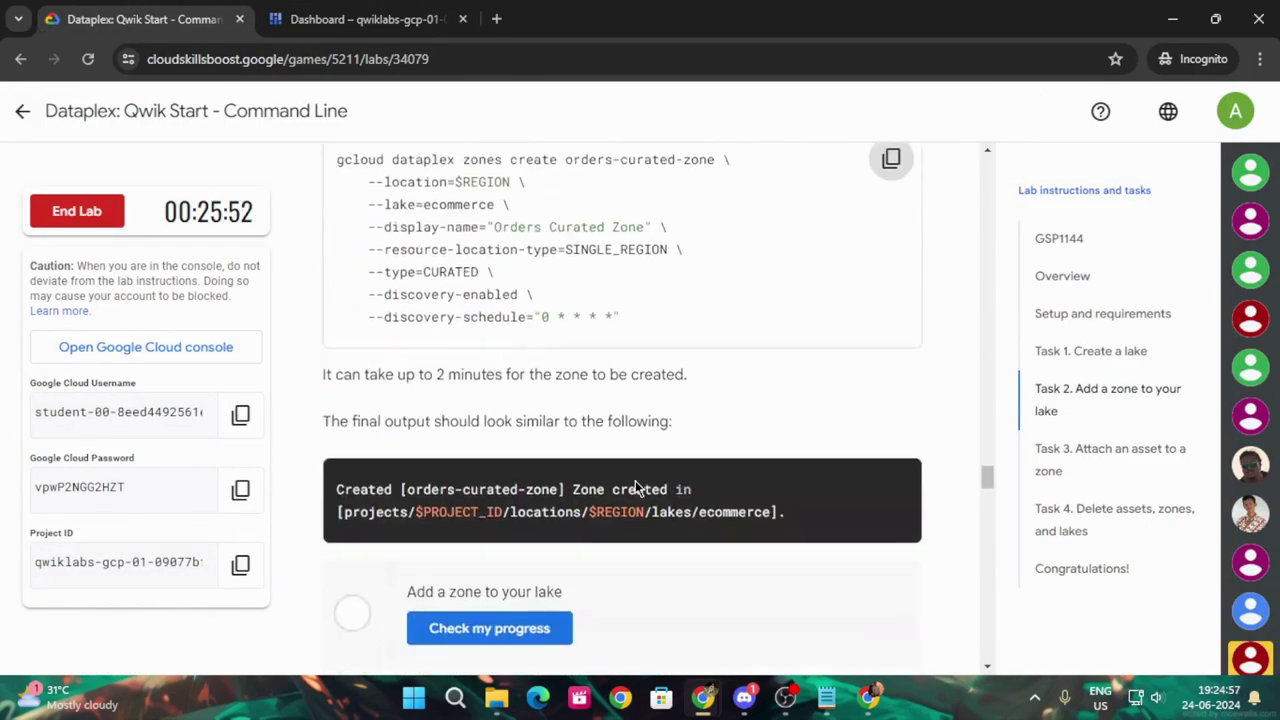
pyautogui.scroll(-1, 635, 480)
# Check progress on the add-a-zone task, rechecking once the zone finishes
pyautogui.click(560, 443)
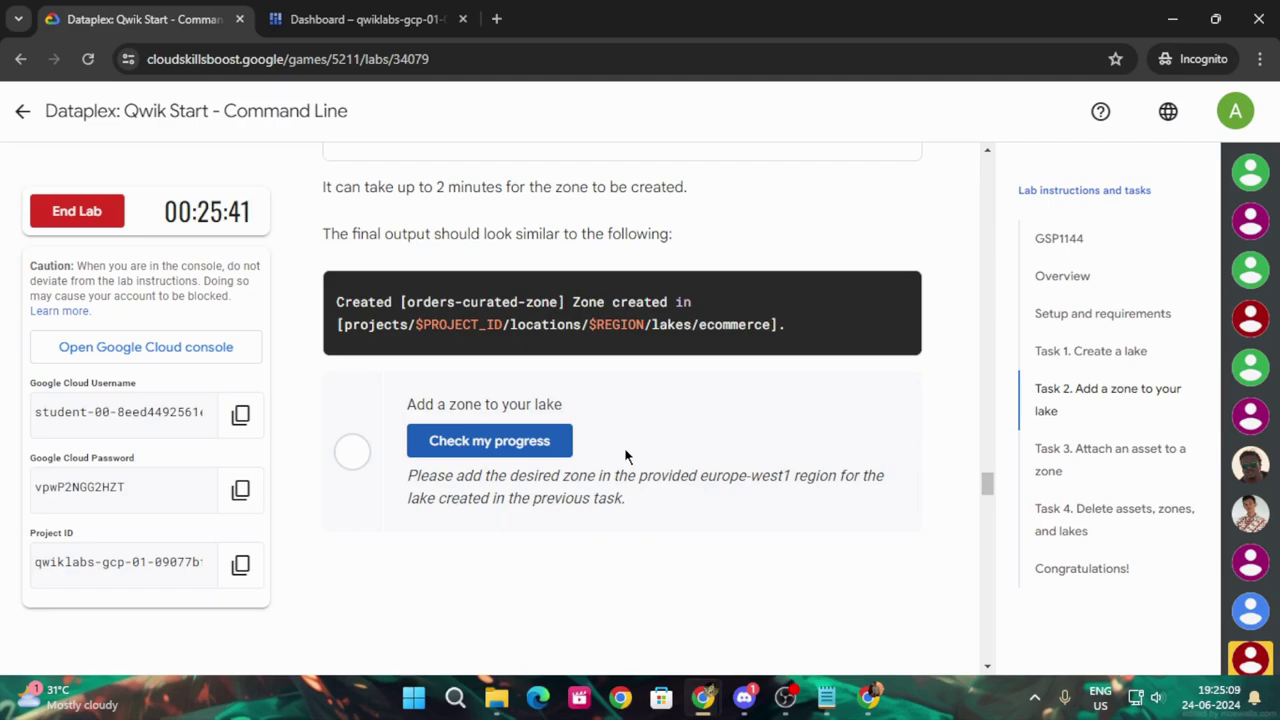
pyautogui.click(330, 18)
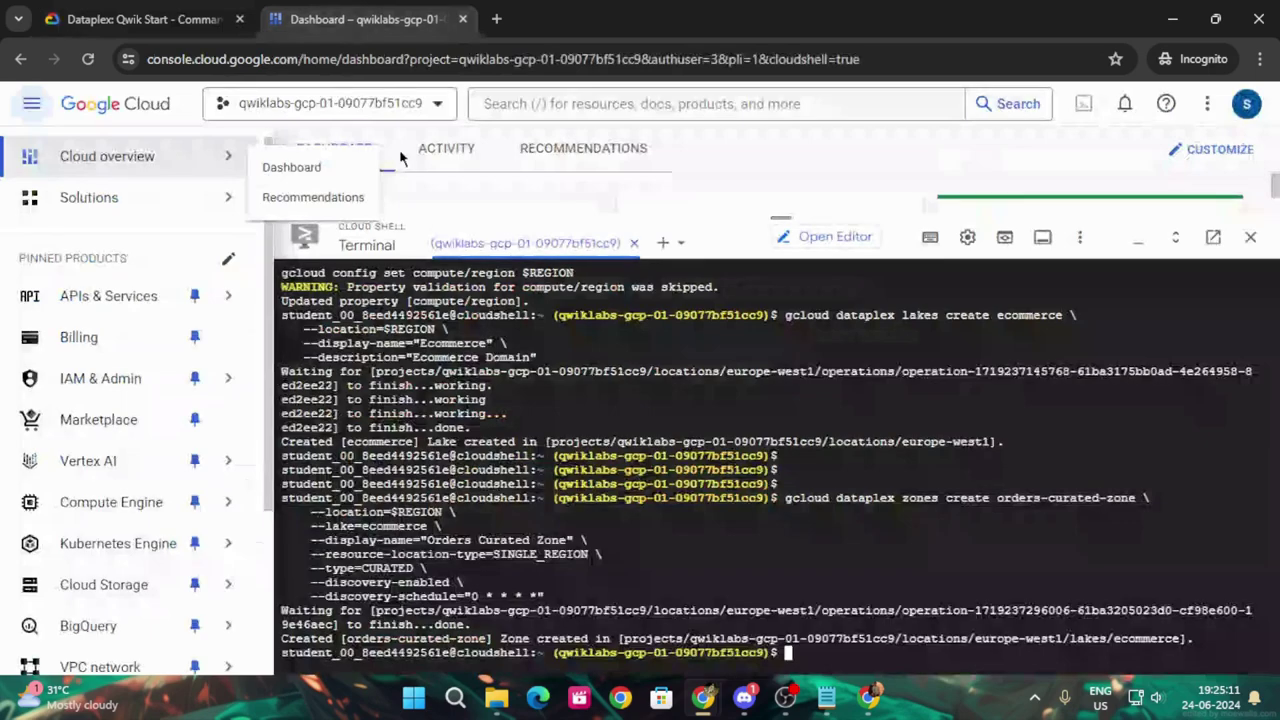
pyautogui.click(145, 18)
pyautogui.click(497, 440)
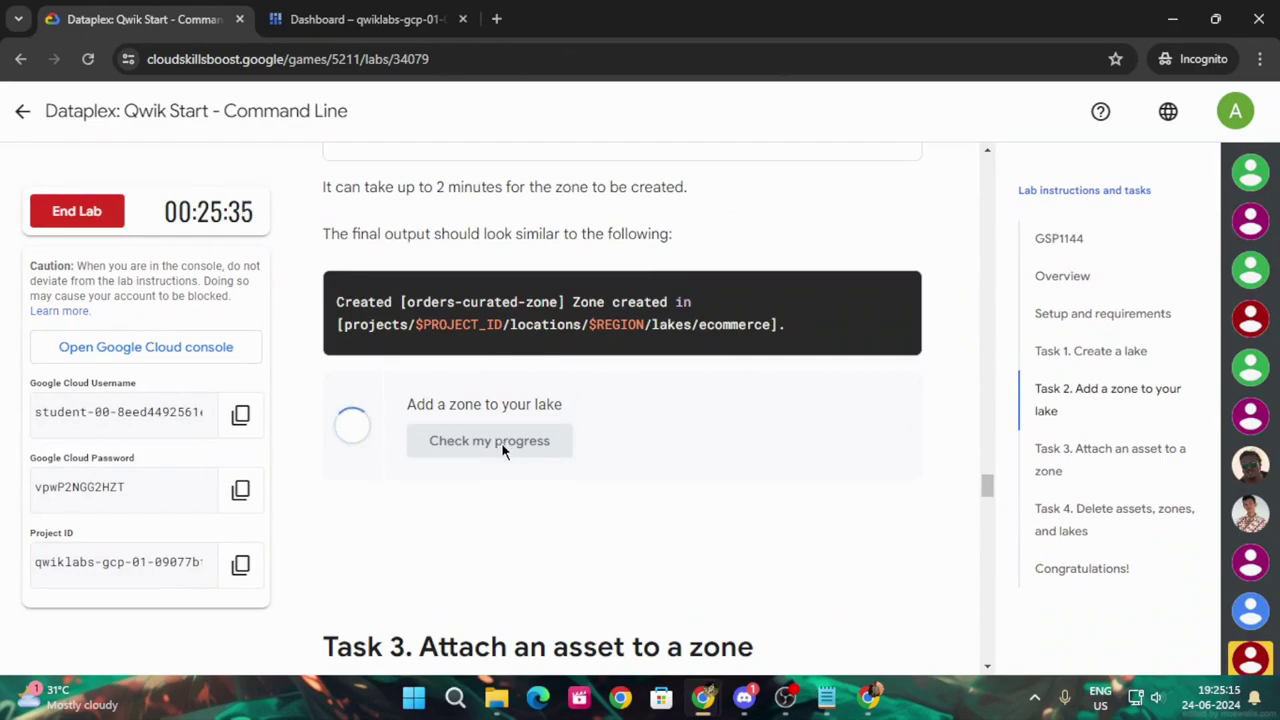
pyautogui.scroll(-1, 505, 444)
pyautogui.scroll(-4, 505, 444)
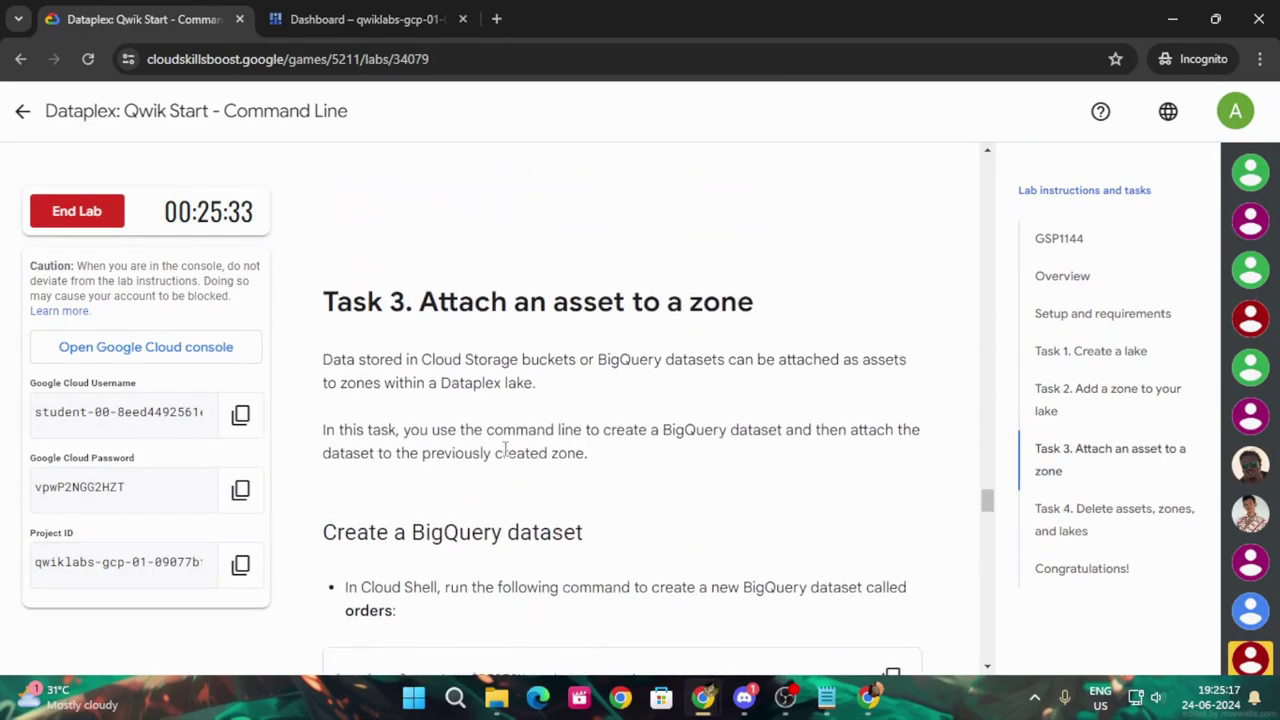
# Create the BigQuery dataset orders by running the bq mk command in Cloud Shell
pyautogui.scroll(-3, 505, 454)
pyautogui.click(890, 398)
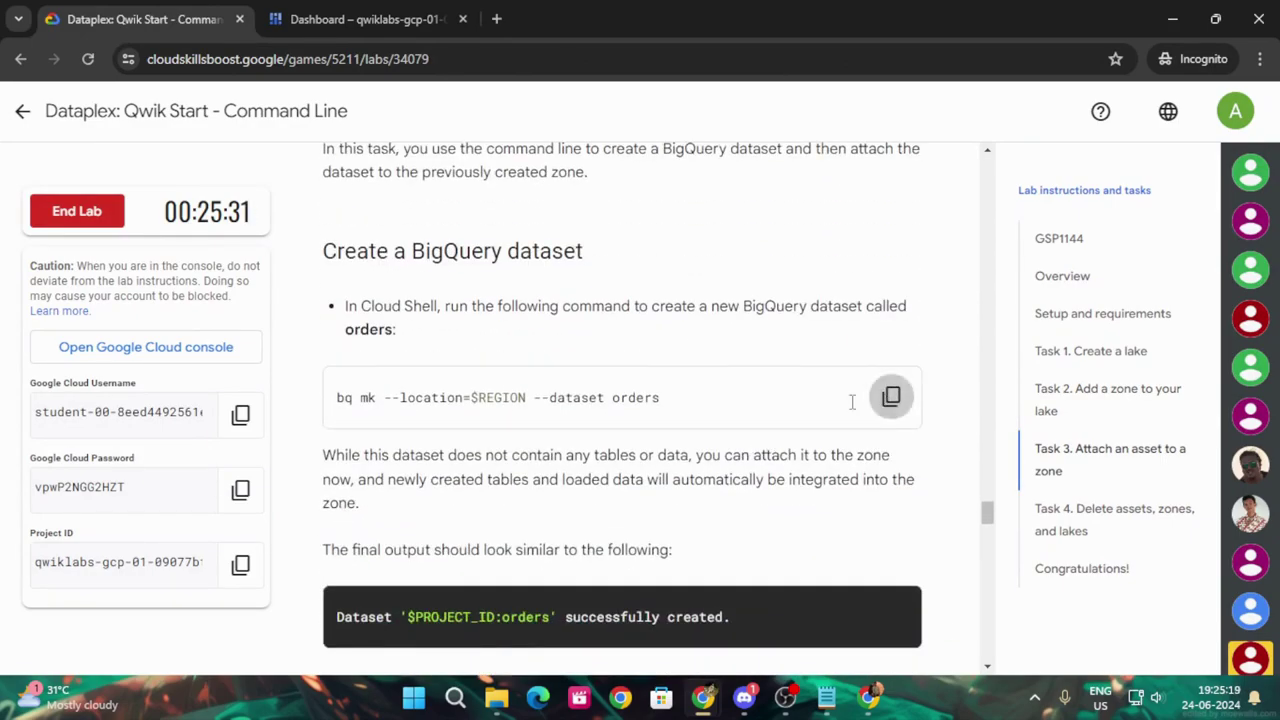
pyautogui.click(360, 19)
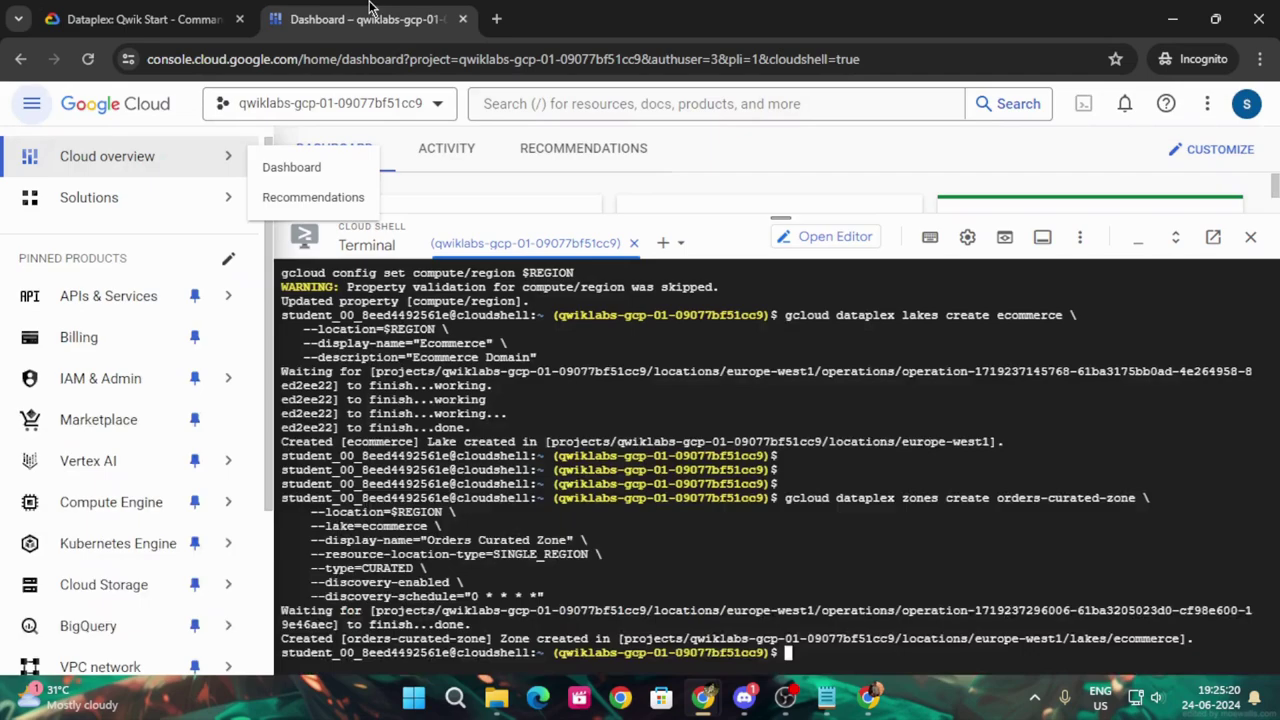
pyautogui.rightClick(789, 628)
pyautogui.click(820, 420)
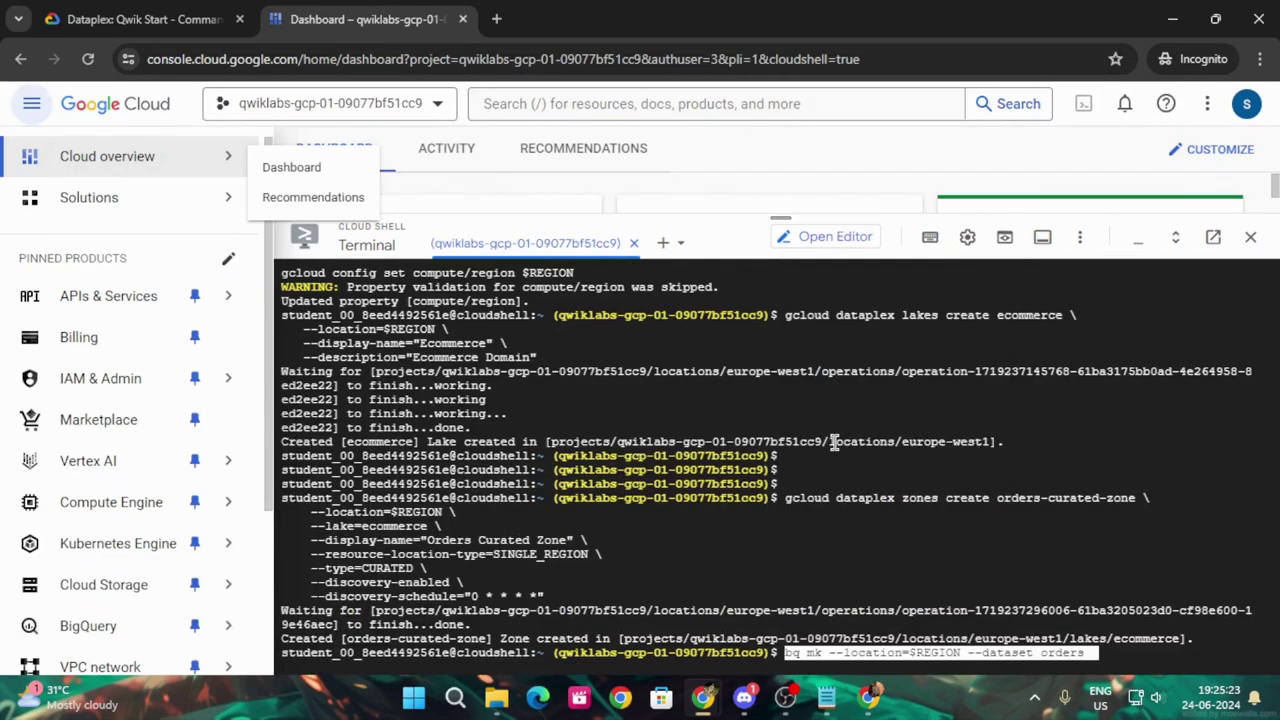
pyautogui.press('Return')
# Copy the gcloud dataplex assets create command that attaches the dataset
pyautogui.click(180, 19)
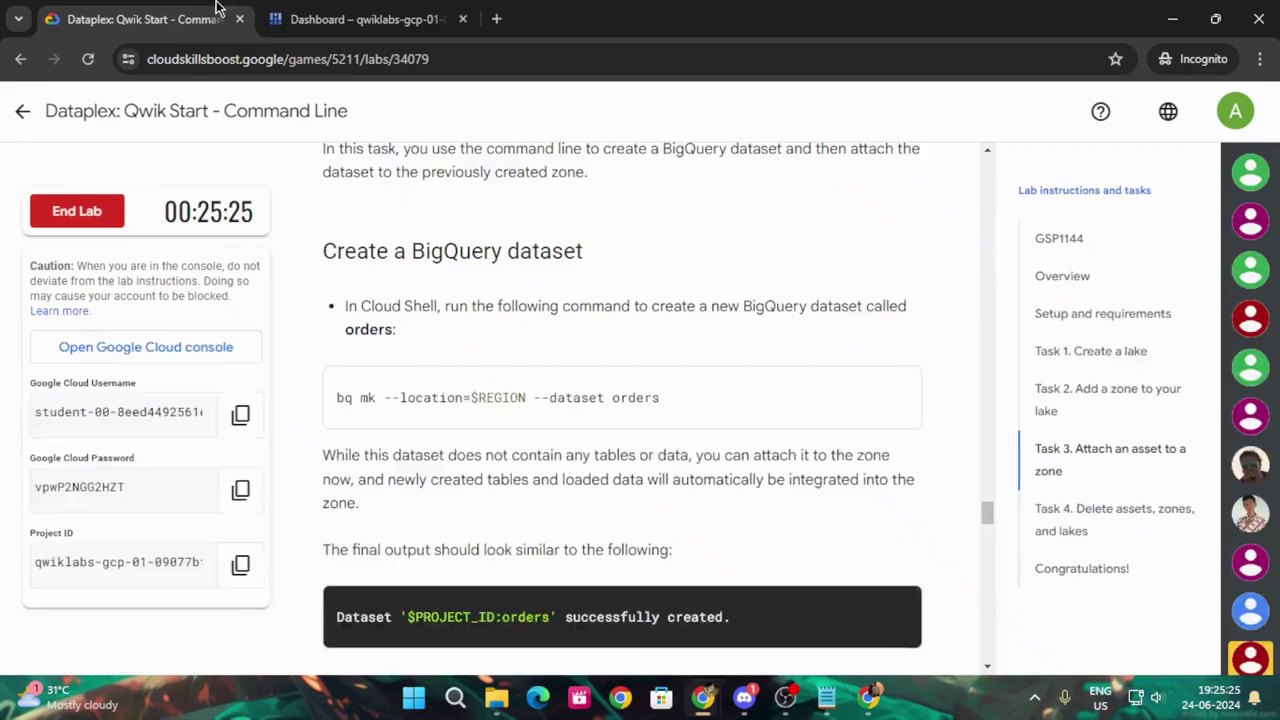
pyautogui.scroll(-3, 527, 431)
pyautogui.scroll(-3, 531, 431)
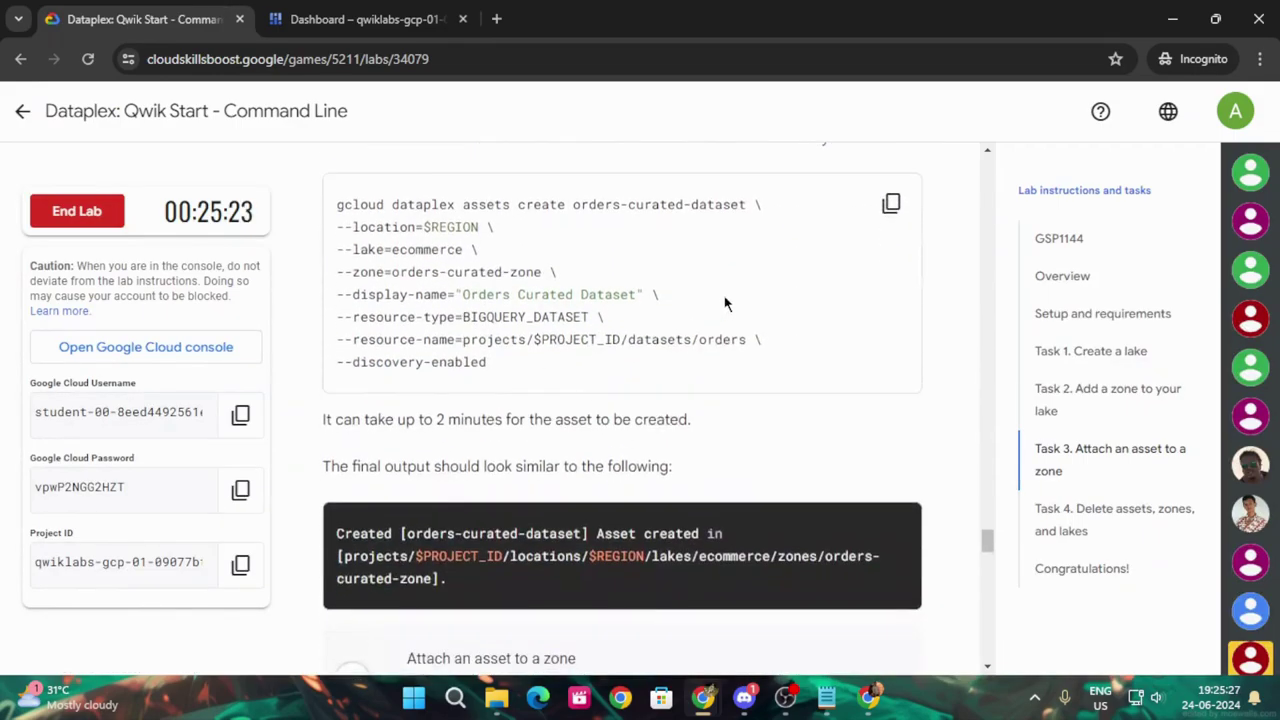
pyautogui.scroll(1, 643, 345)
pyautogui.click(890, 298)
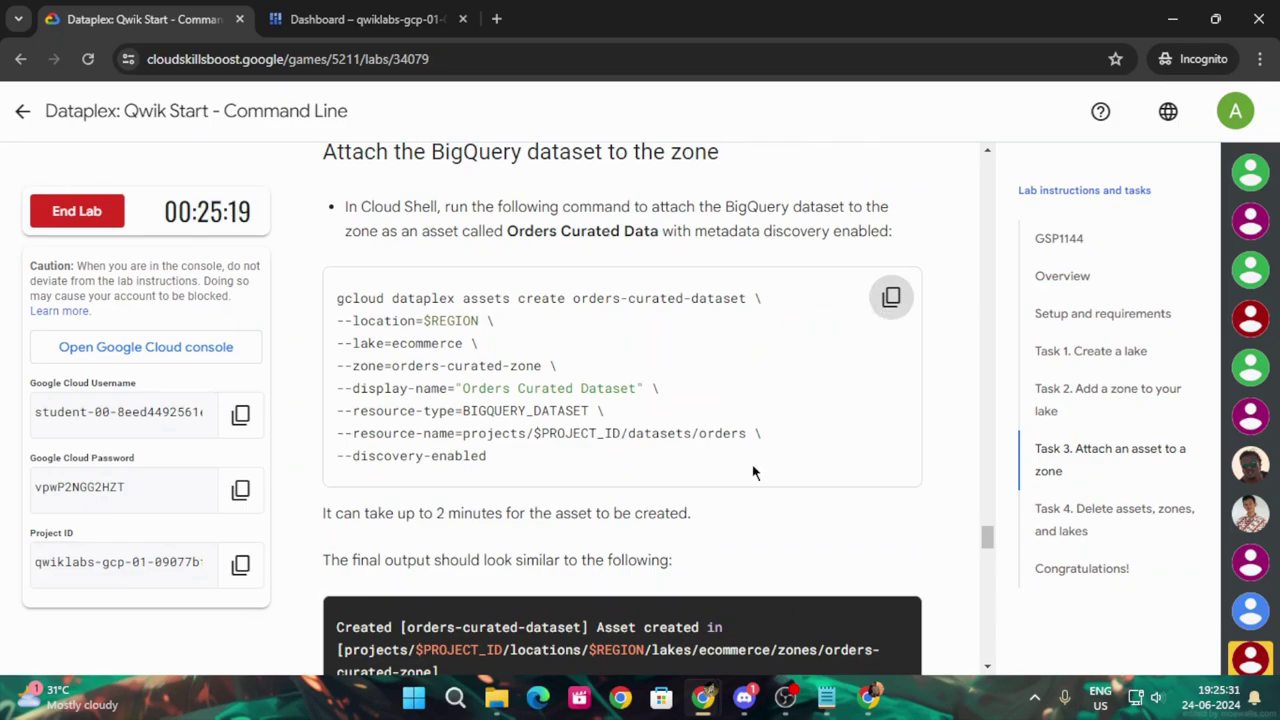
pyautogui.scroll(-1, 753, 470)
pyautogui.scroll(-3, 751, 465)
# Run gcloud dataplex assets create to attach orders as orders-curated-dataset in orders-curated-zone
pyautogui.click(365, 18)
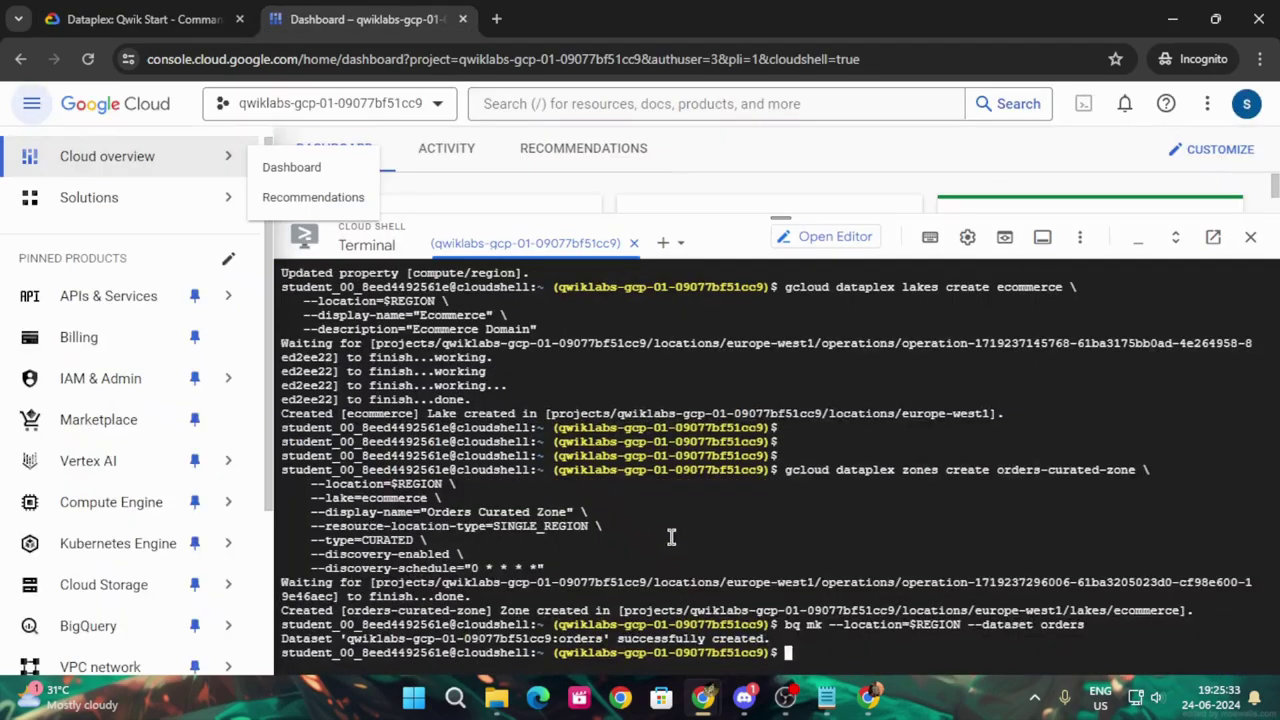
pyautogui.rightClick(818, 628)
pyautogui.click(830, 418)
pyautogui.press('Return')
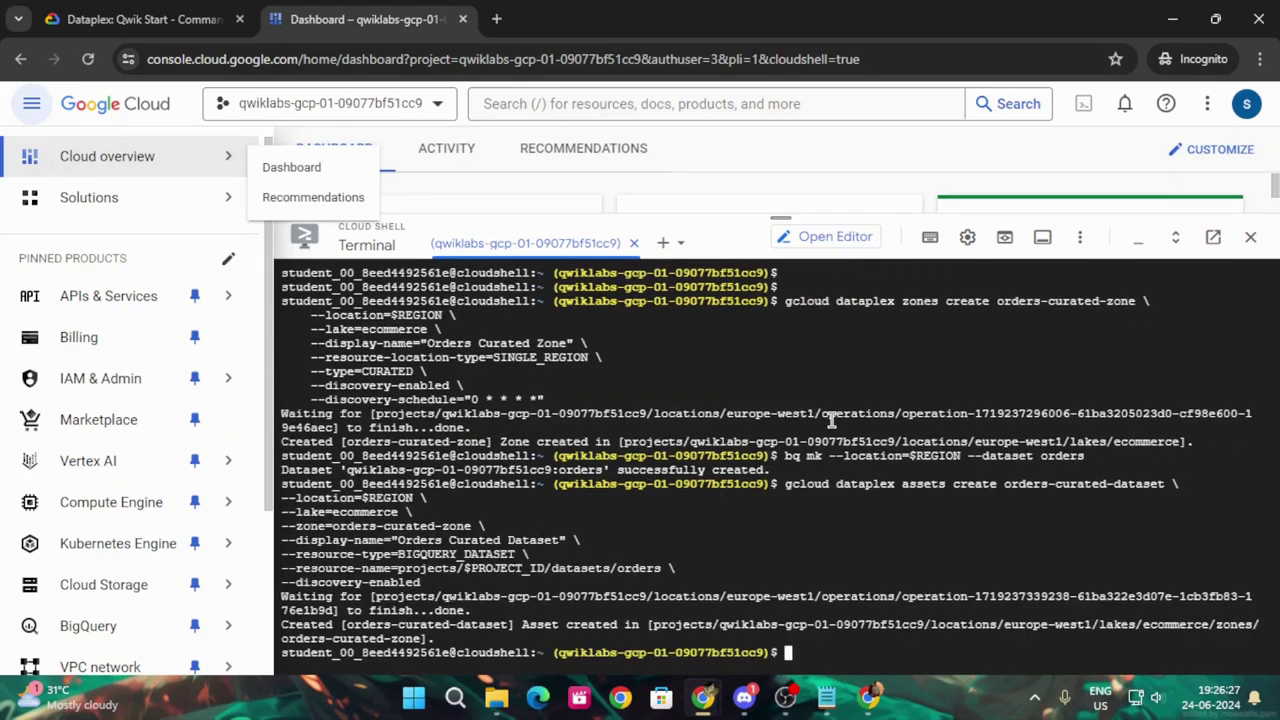
# Check progress on the attach-an-asset task in the lab
pyautogui.click(64, 12)
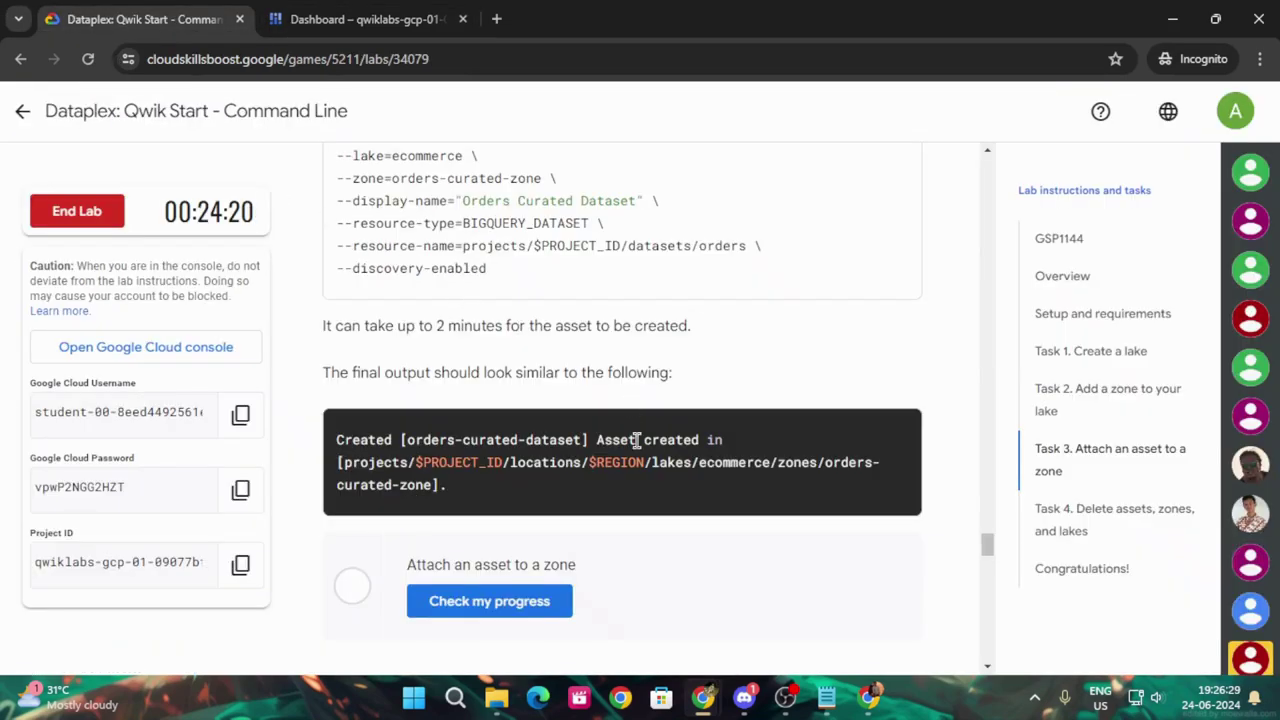
pyautogui.click(530, 602)
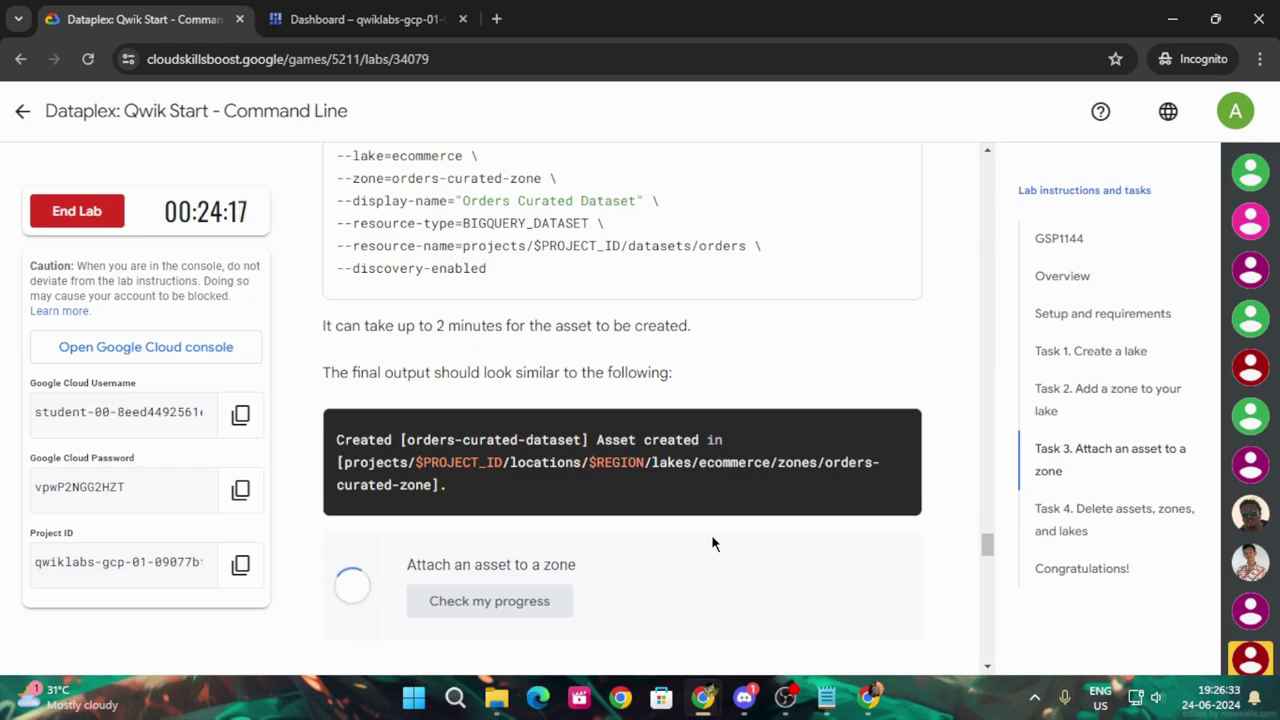
pyautogui.scroll(-2, 711, 543)
pyautogui.scroll(-3, 711, 543)
pyautogui.scroll(-2, 711, 543)
# Copy the gcloud dataplex assets delete command for orders-curated-dataset
pyautogui.scroll(1, 711, 543)
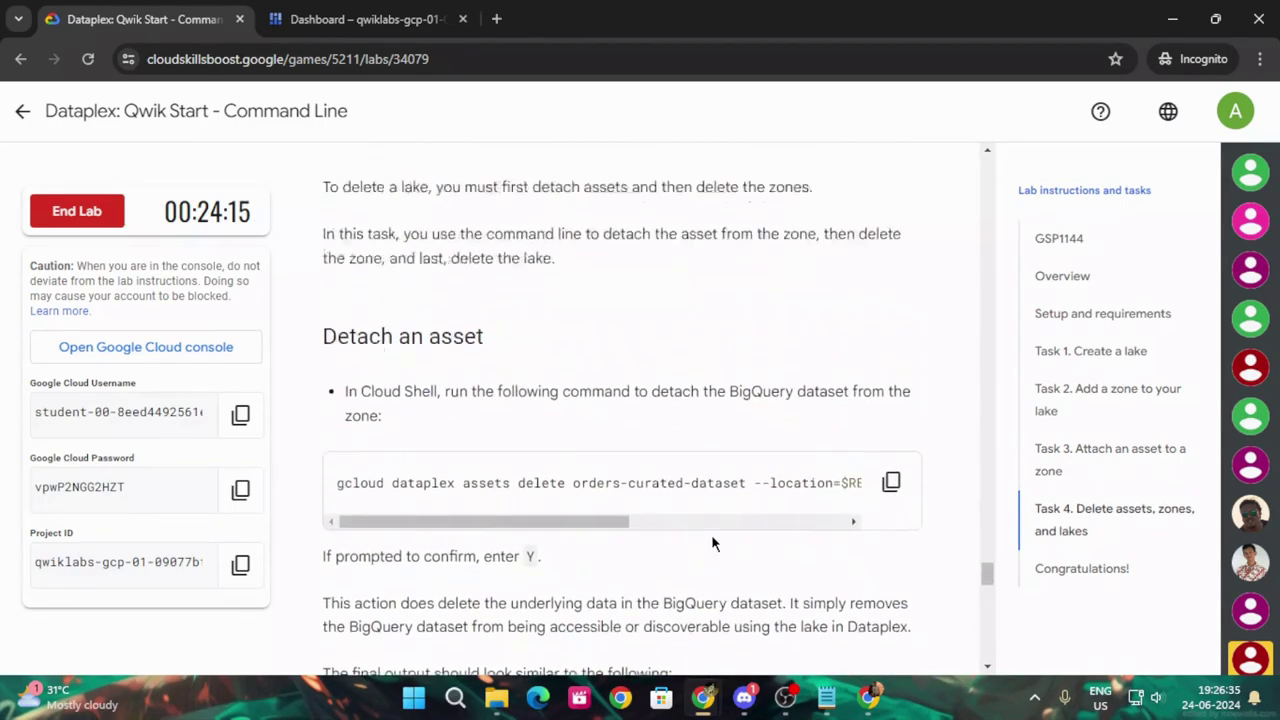
pyautogui.scroll(1, 711, 543)
pyautogui.click(891, 533)
pyautogui.scroll(-3, 829, 523)
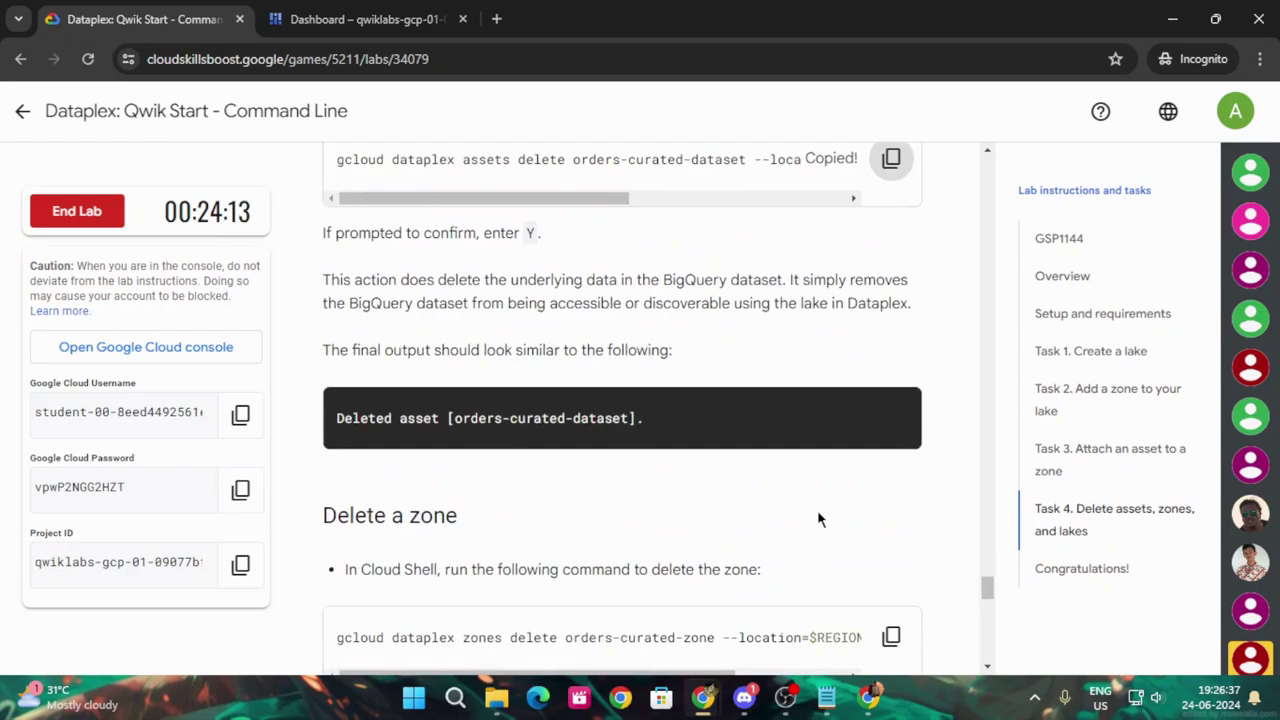
pyautogui.scroll(2, 817, 518)
pyautogui.click(360, 19)
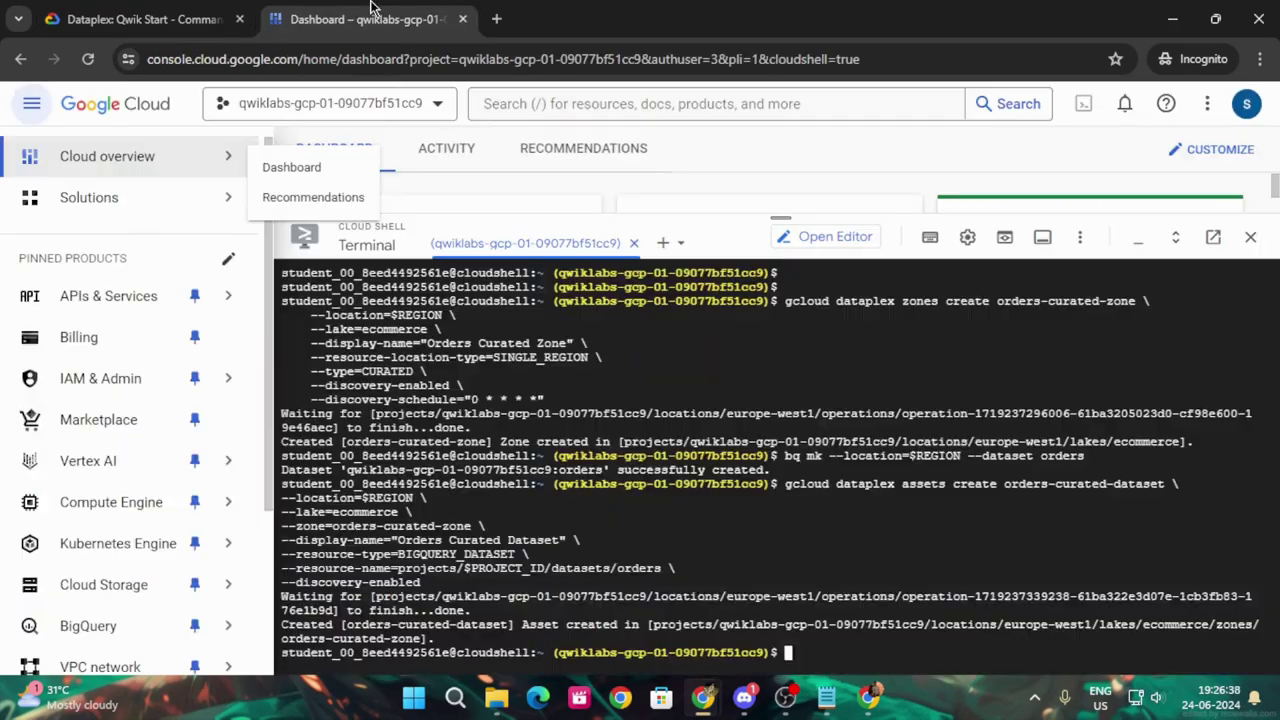
# Run the pasted delete command for the orders-curated-dataset asset in Cloud Shell, confirm with Y, and return to the lab
pyautogui.rightClick(839, 640)
pyautogui.click(870, 428)
pyautogui.moveTo(840, 711)
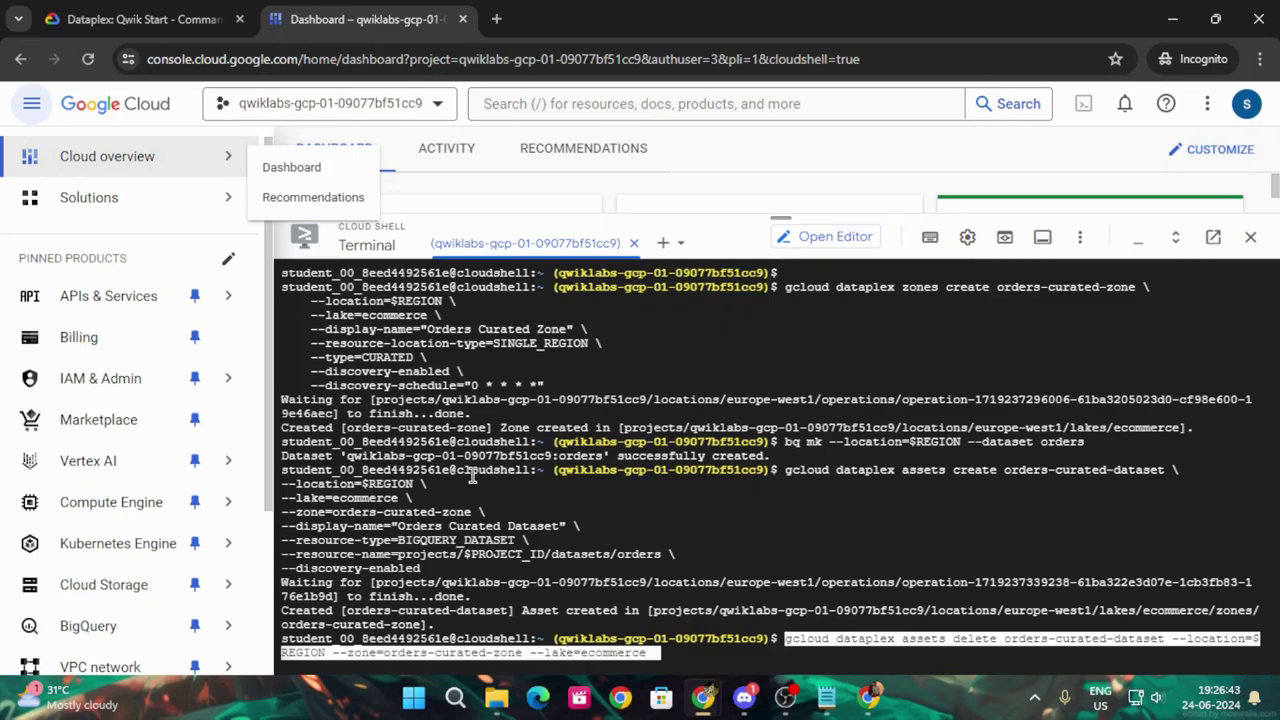
pyautogui.press('Return')
pyautogui.moveTo(220, 380)
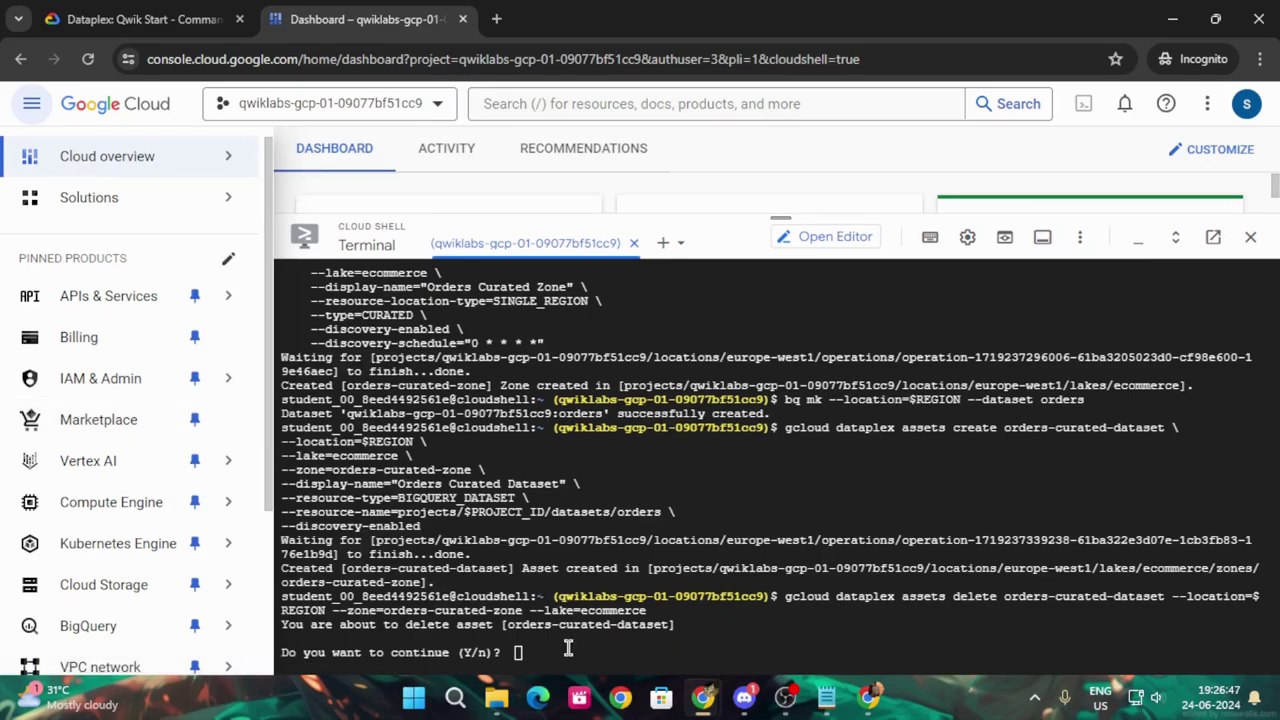
pyautogui.click(566, 650)
pyautogui.write('Y')
pyautogui.press('Return')
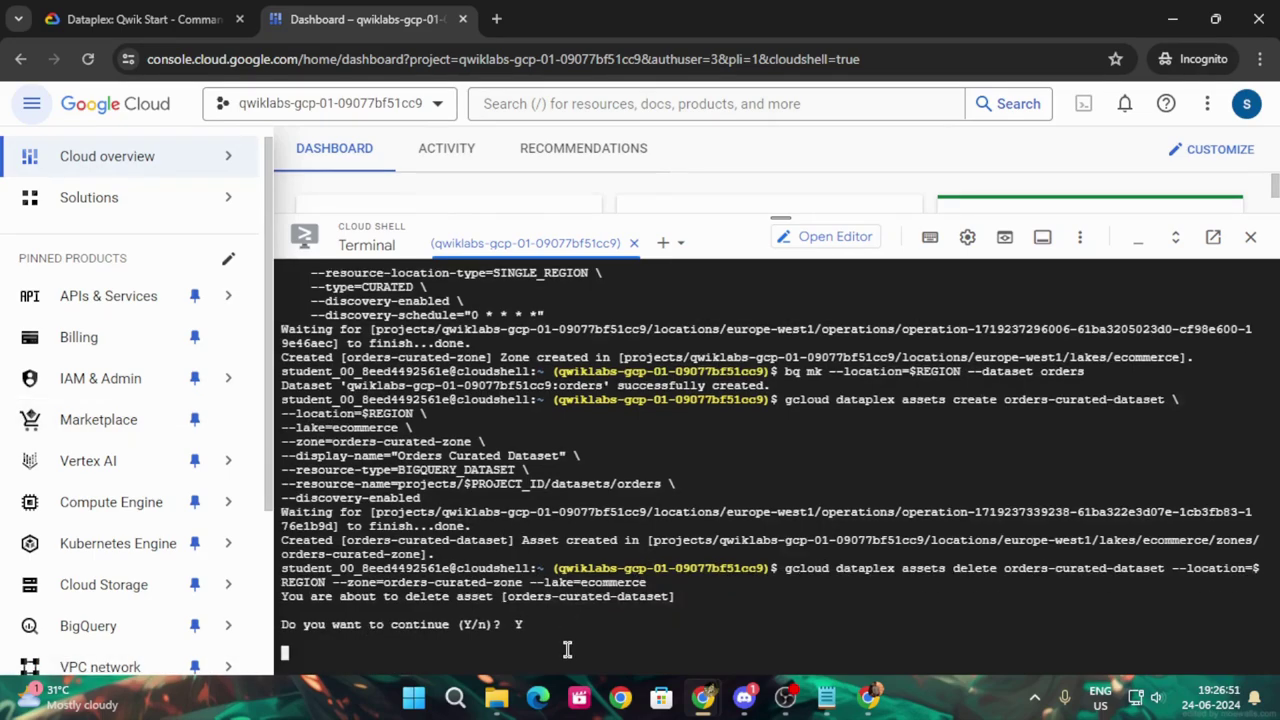
pyautogui.click(120, 10)
# Copy the zone-delete command from the lab instructions and switch back to Cloud Shell
pyautogui.scroll(-3, 737, 504)
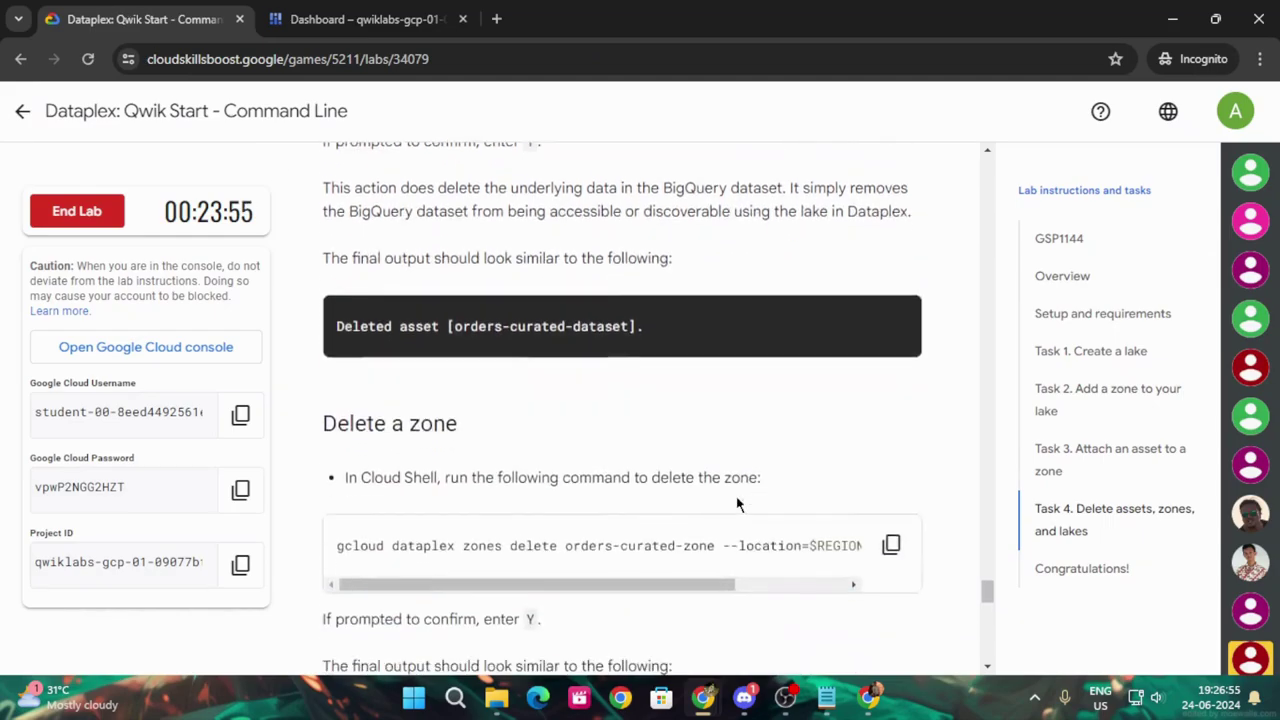
pyautogui.scroll(-1, 737, 504)
pyautogui.click(891, 450)
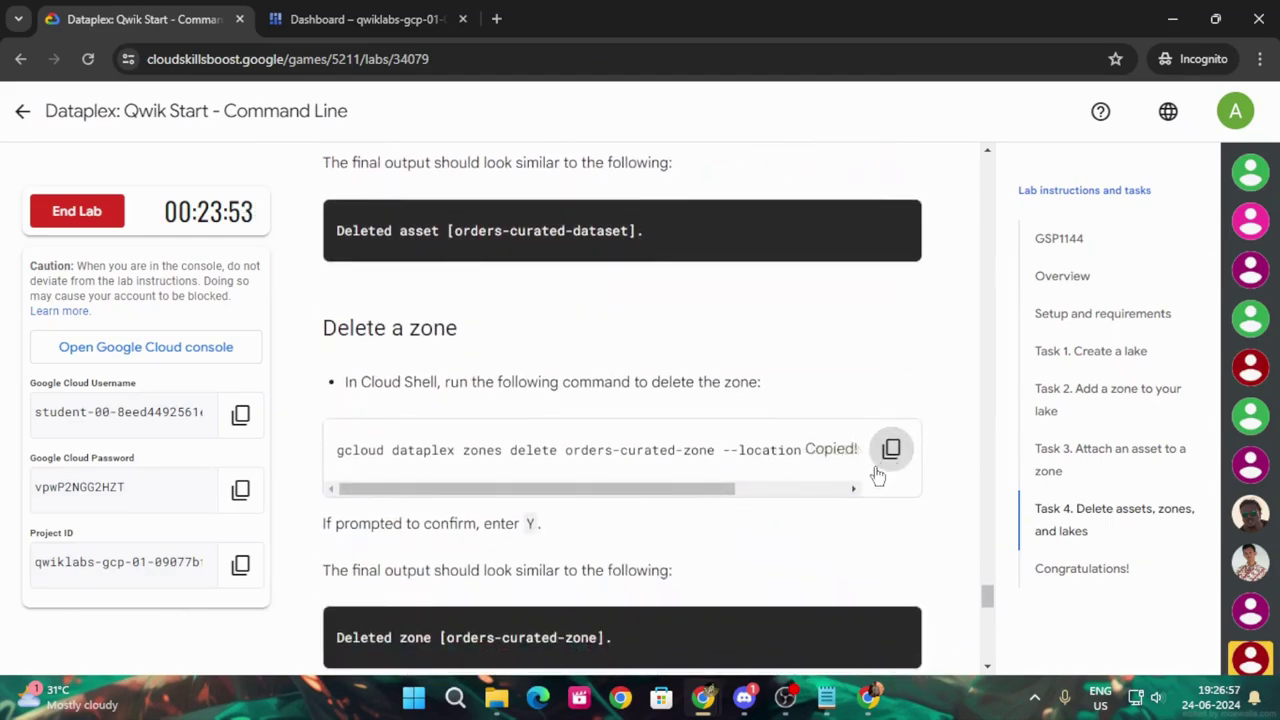
pyautogui.scroll(-3, 860, 470)
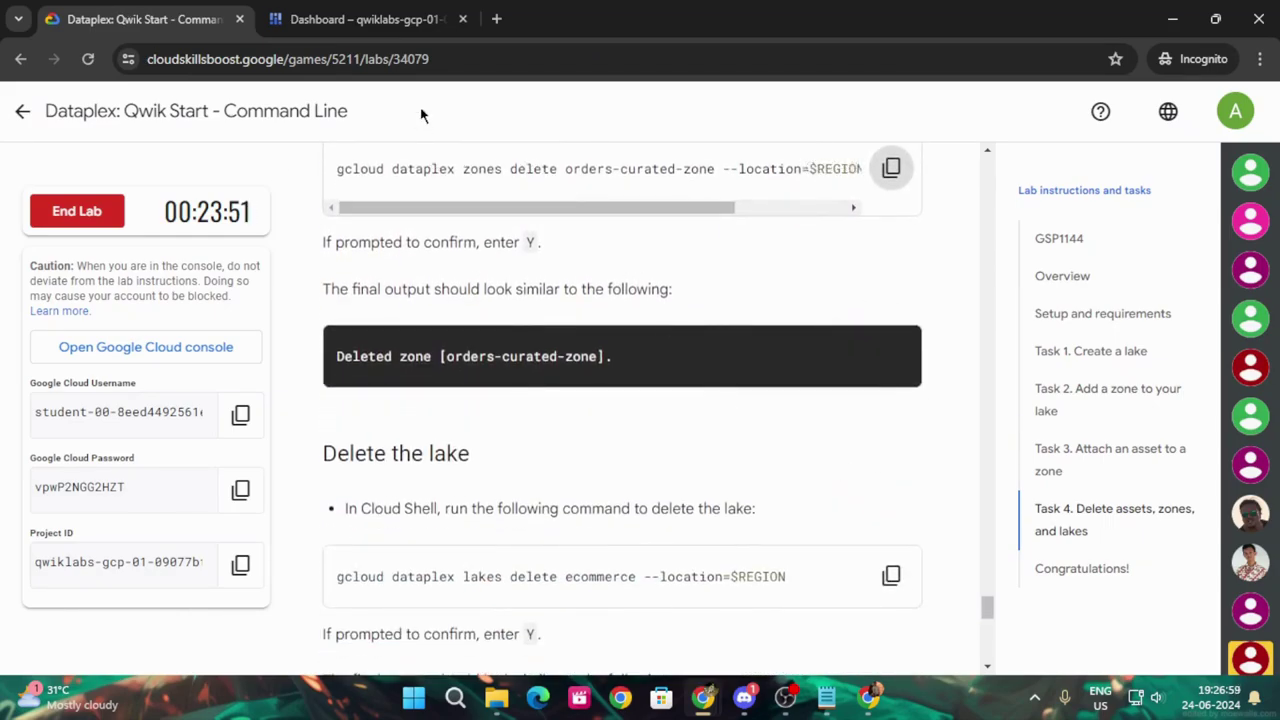
pyautogui.click(340, 19)
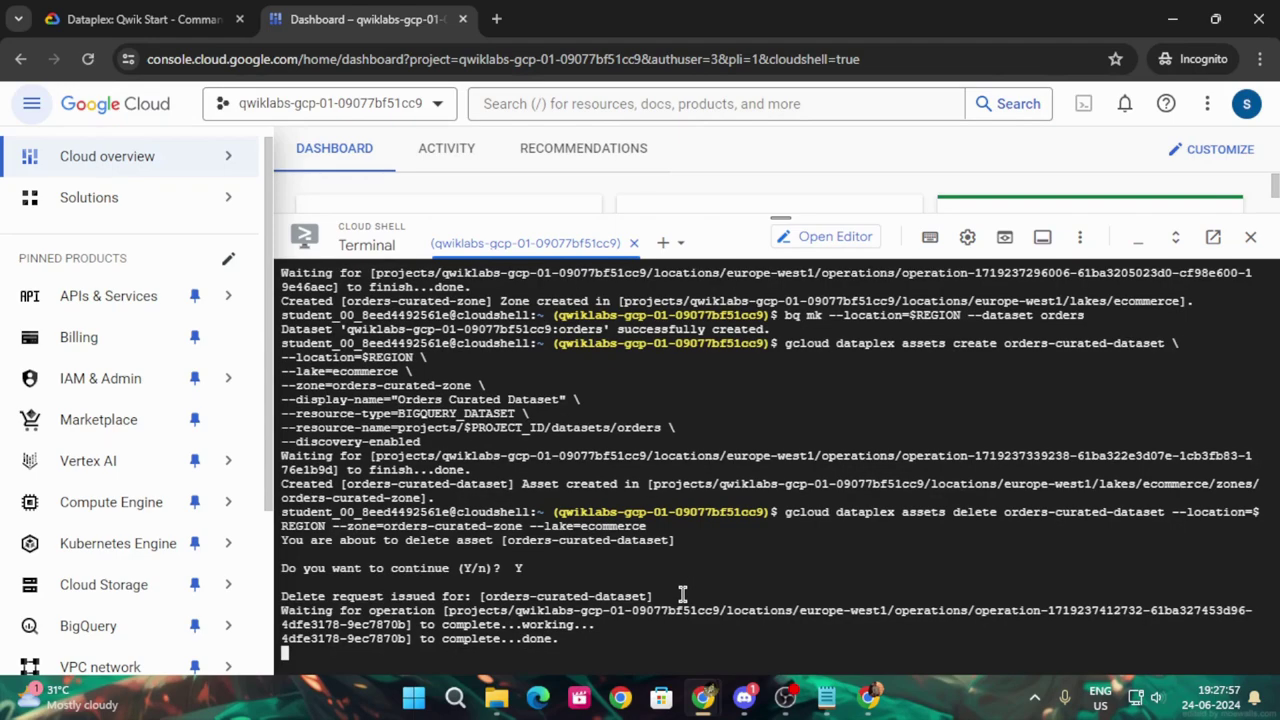
# Run the zone-delete command in Cloud Shell and confirm deleting orders-curated-zone with Y
pyautogui.press('Return')
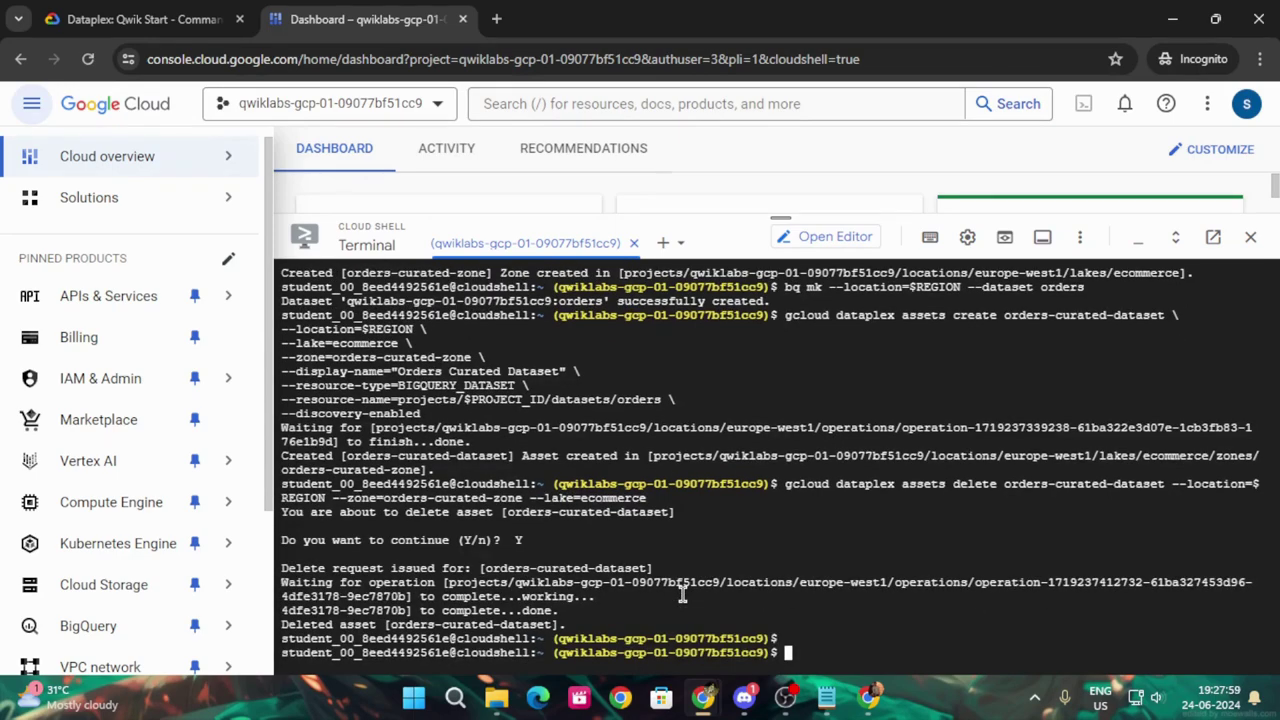
pyautogui.hotkey('ctrl', 'v')
pyautogui.press('Return')
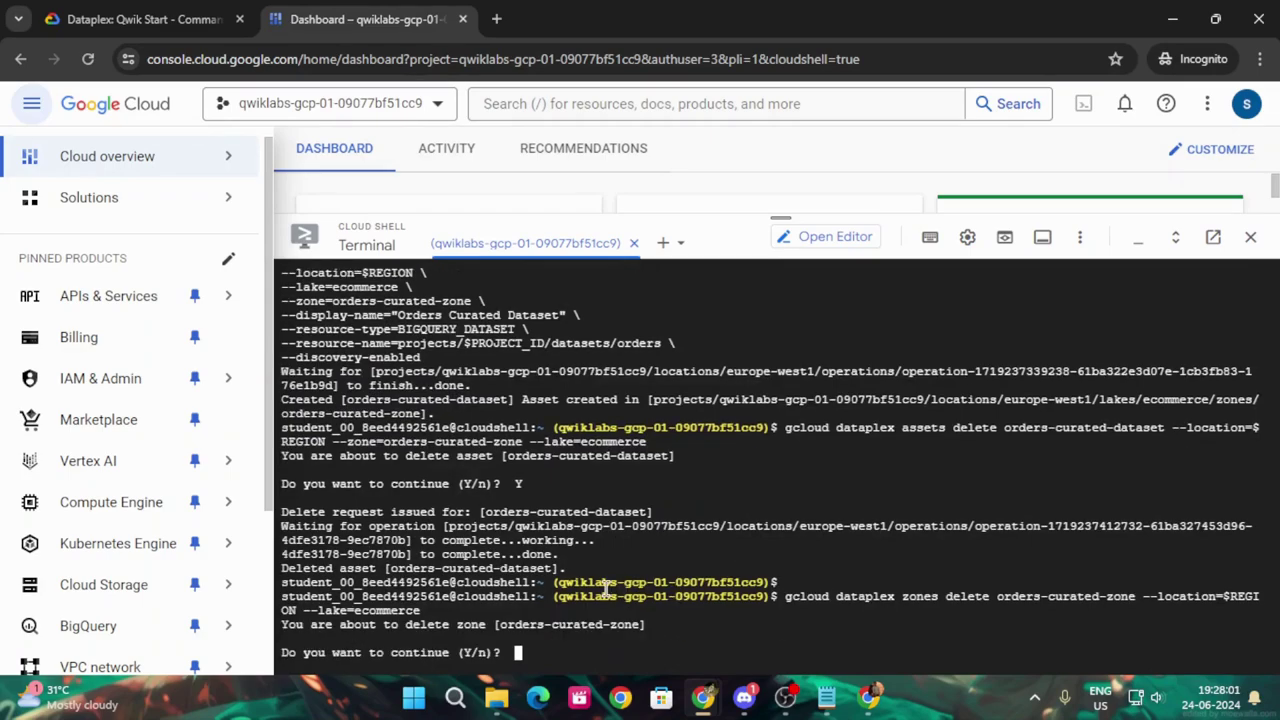
pyautogui.write('Y')
pyautogui.press('Return')
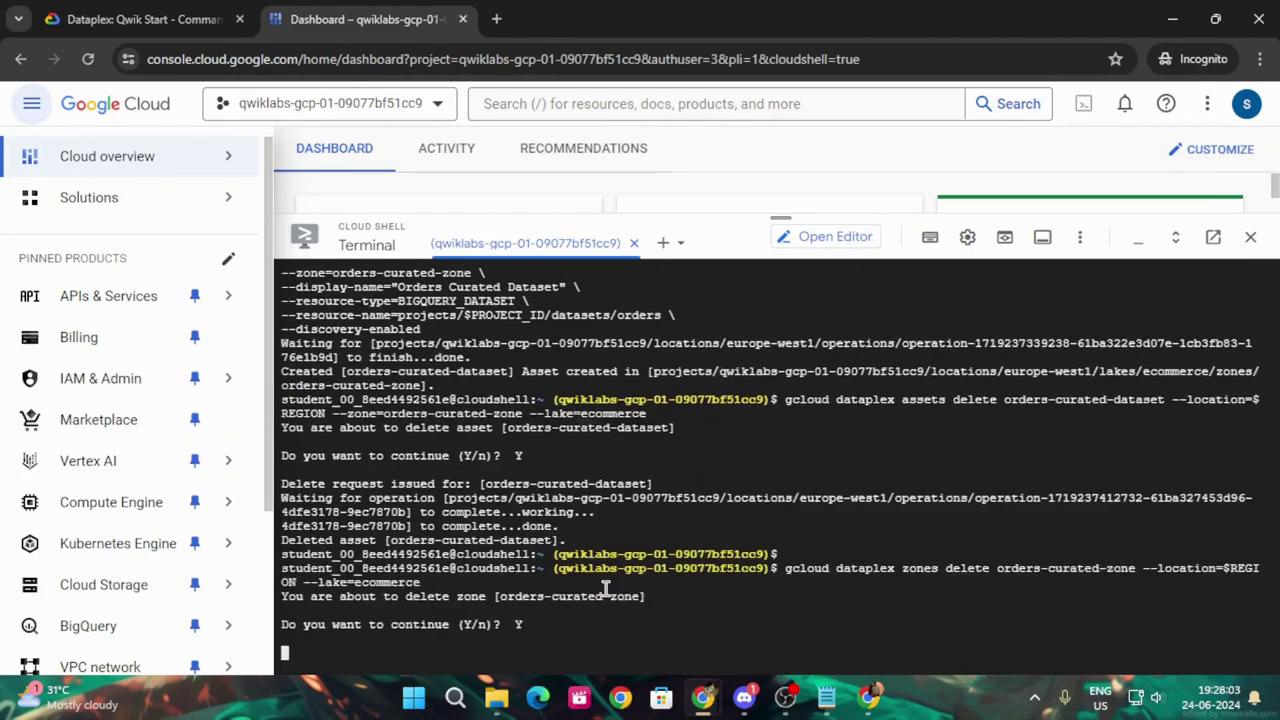
# Copy the lake-delete command from the lab instructions
pyautogui.click(103, 8)
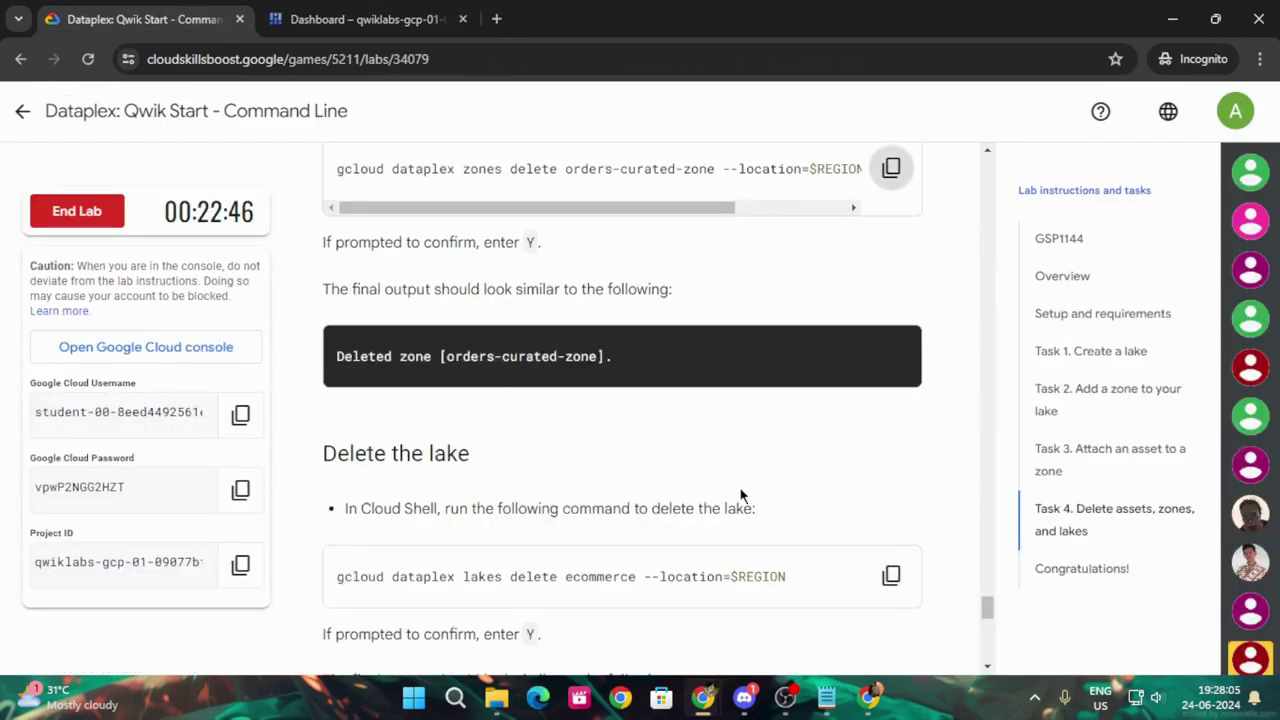
pyautogui.scroll(2, 740, 494)
pyautogui.scroll(3, 745, 511)
pyautogui.scroll(-2, 745, 503)
pyautogui.scroll(-4, 745, 503)
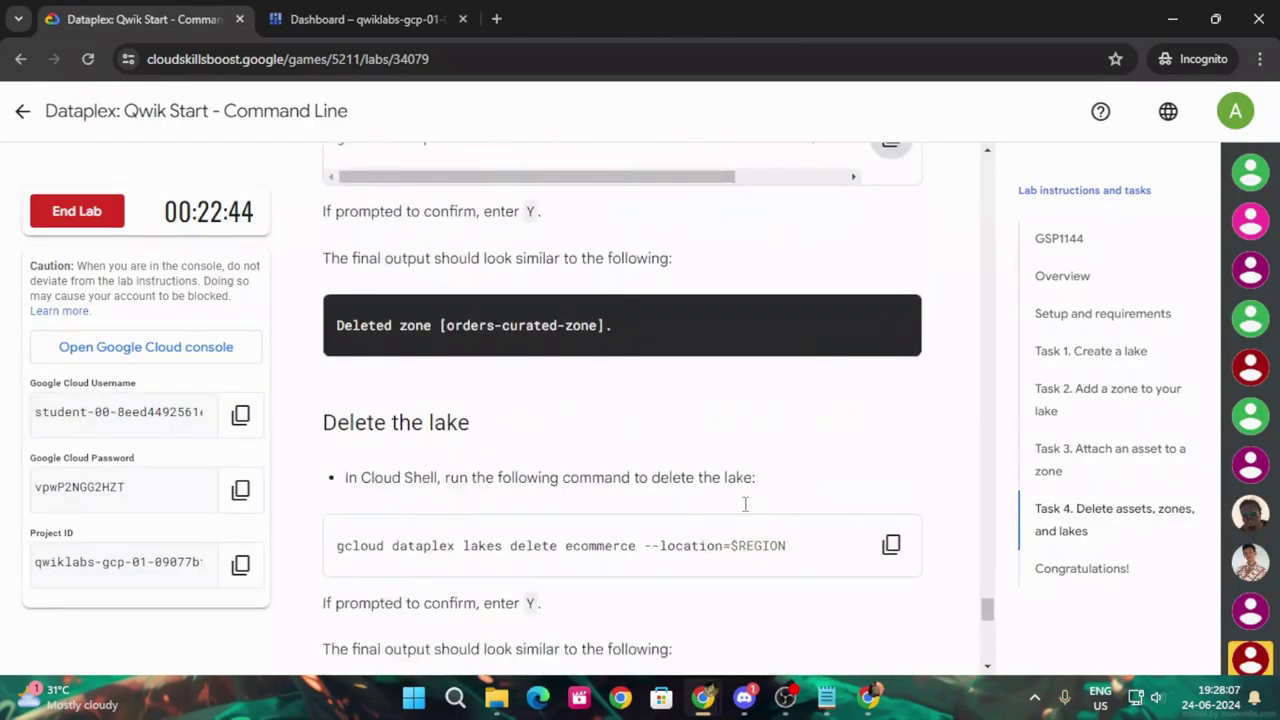
pyautogui.click(891, 389)
pyautogui.scroll(-2, 876, 456)
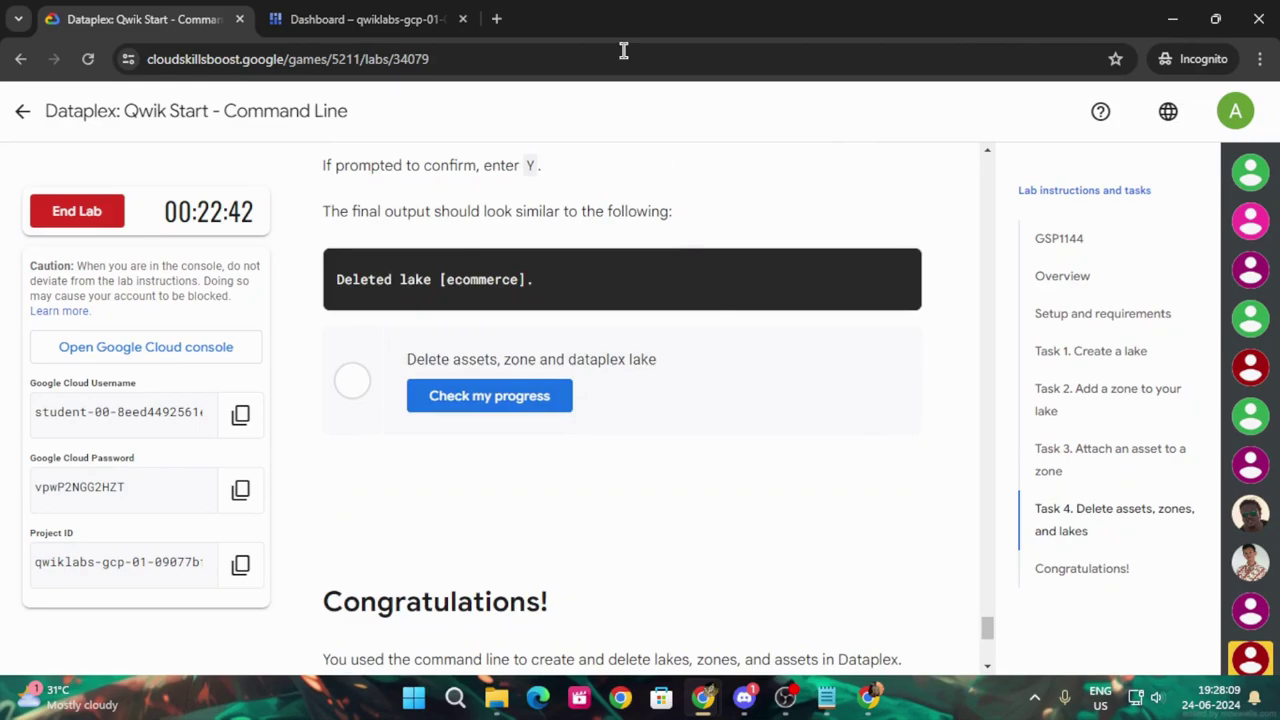
# Run the lake-delete command in Cloud Shell, confirm deleting the ecommerce lake with Y, and return to the lab
pyautogui.click(345, 15)
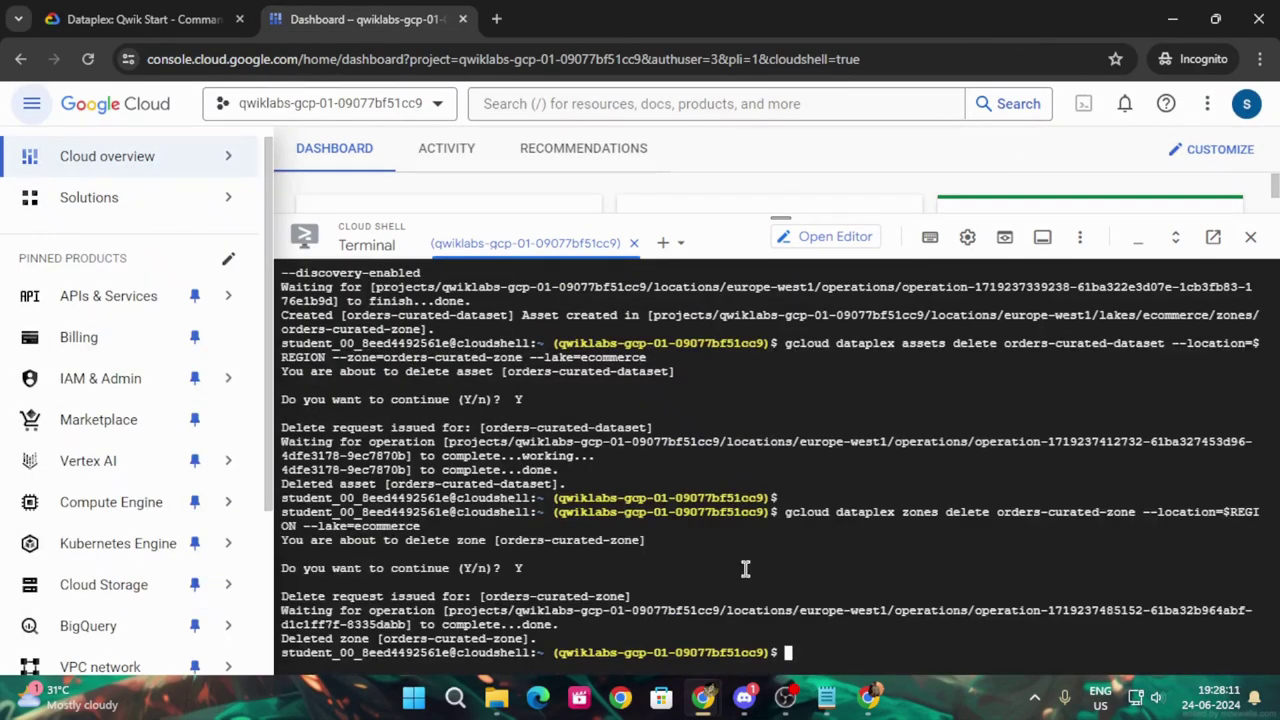
pyautogui.hotkey('ctrl', 'v')
pyautogui.press('Return')
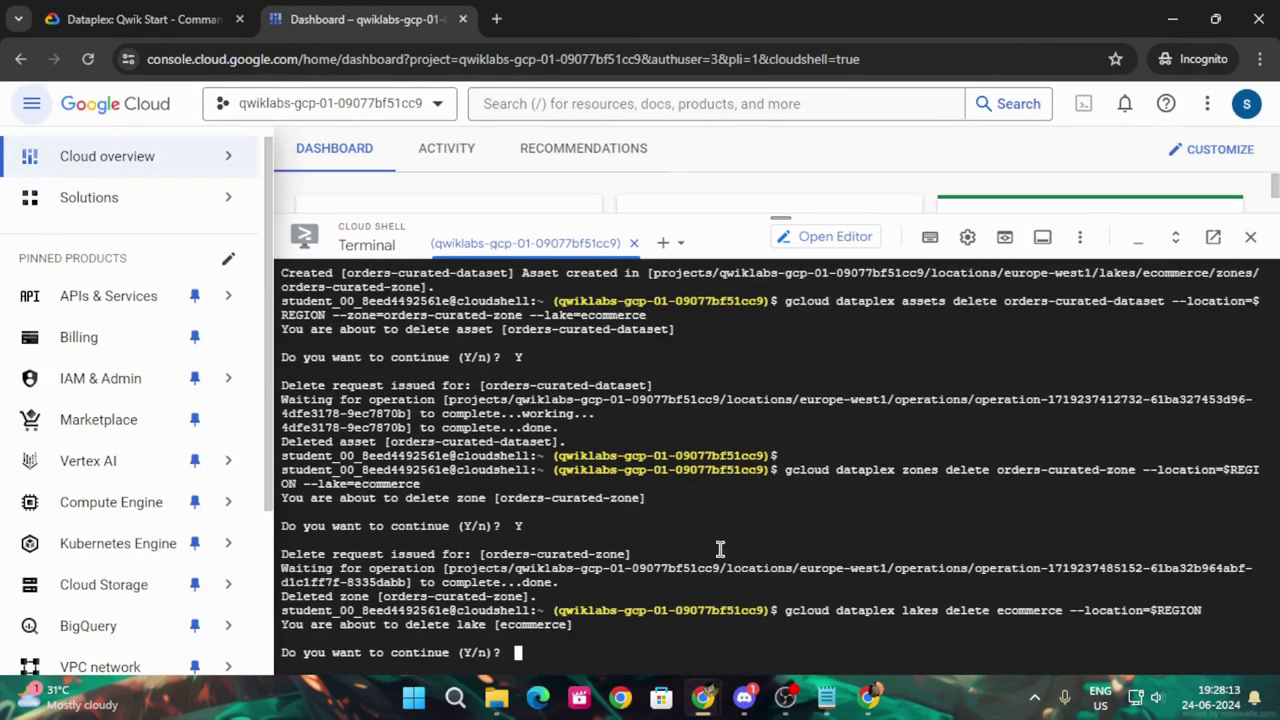
pyautogui.write('Y')
pyautogui.press('Return')
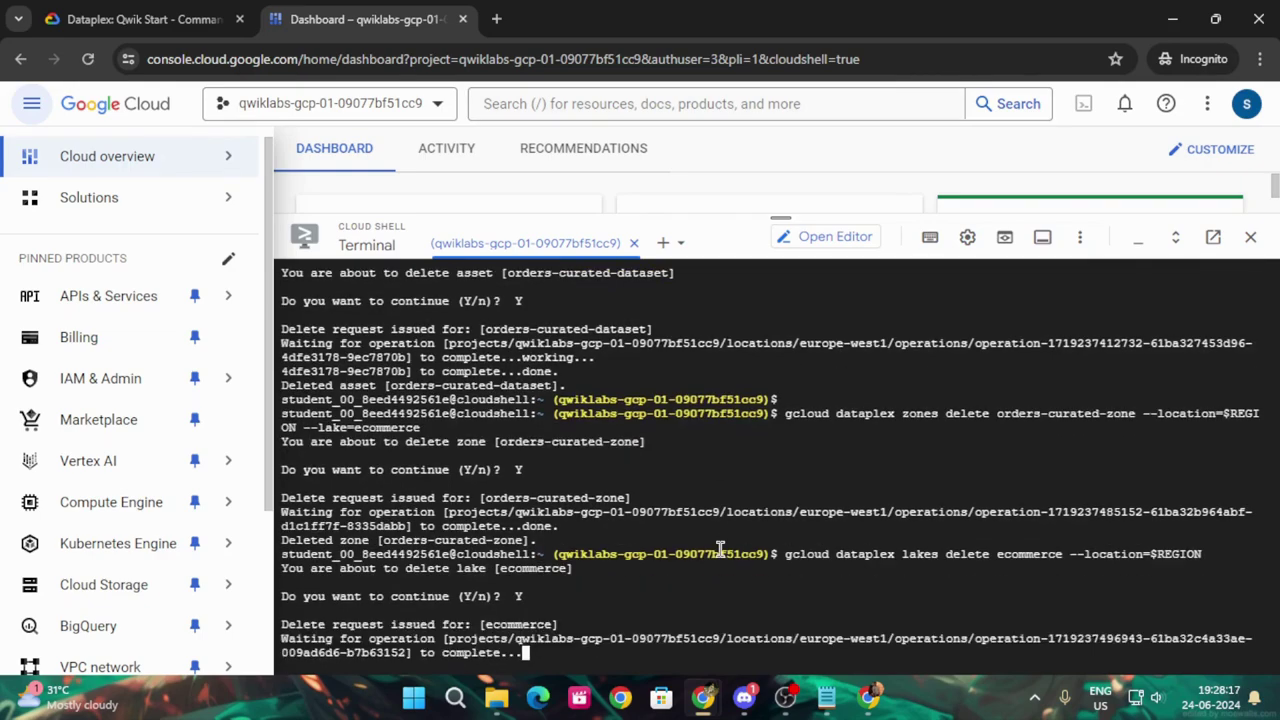
pyautogui.click(150, 19)
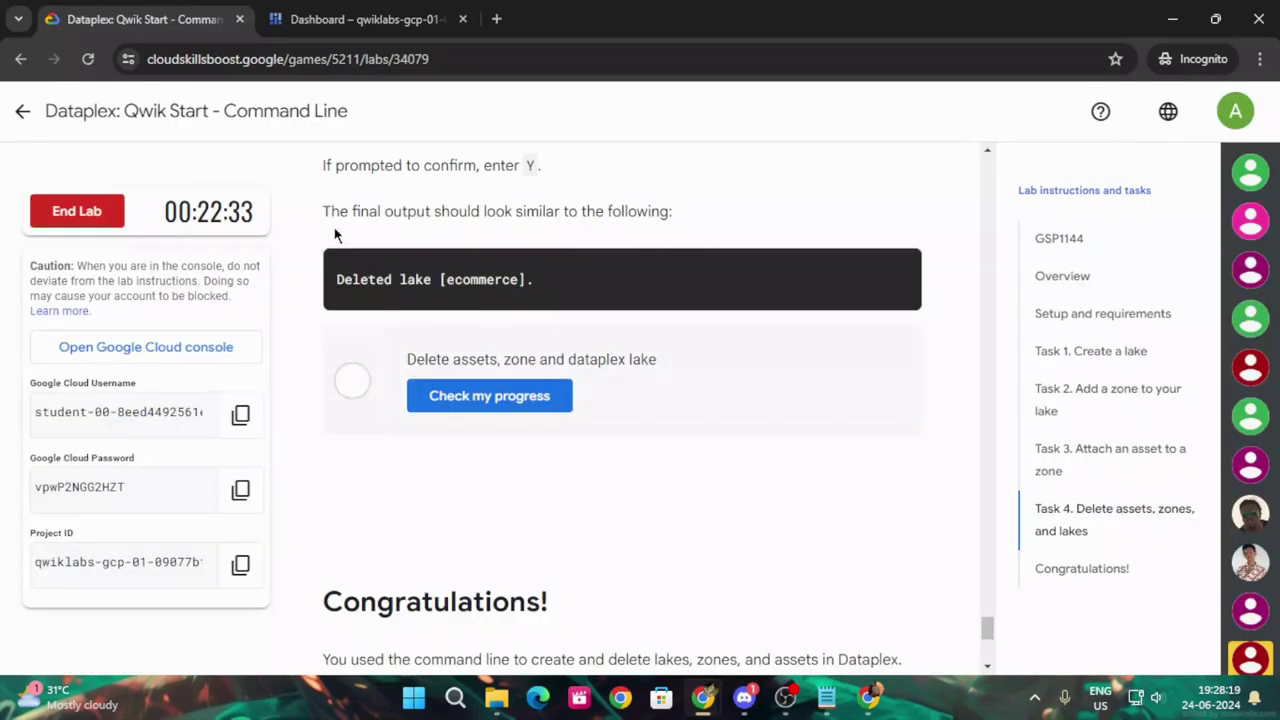
# Rerun Check my progress until Task 4's asset, zone and lake deletion is verified complete
pyautogui.click(447, 410)
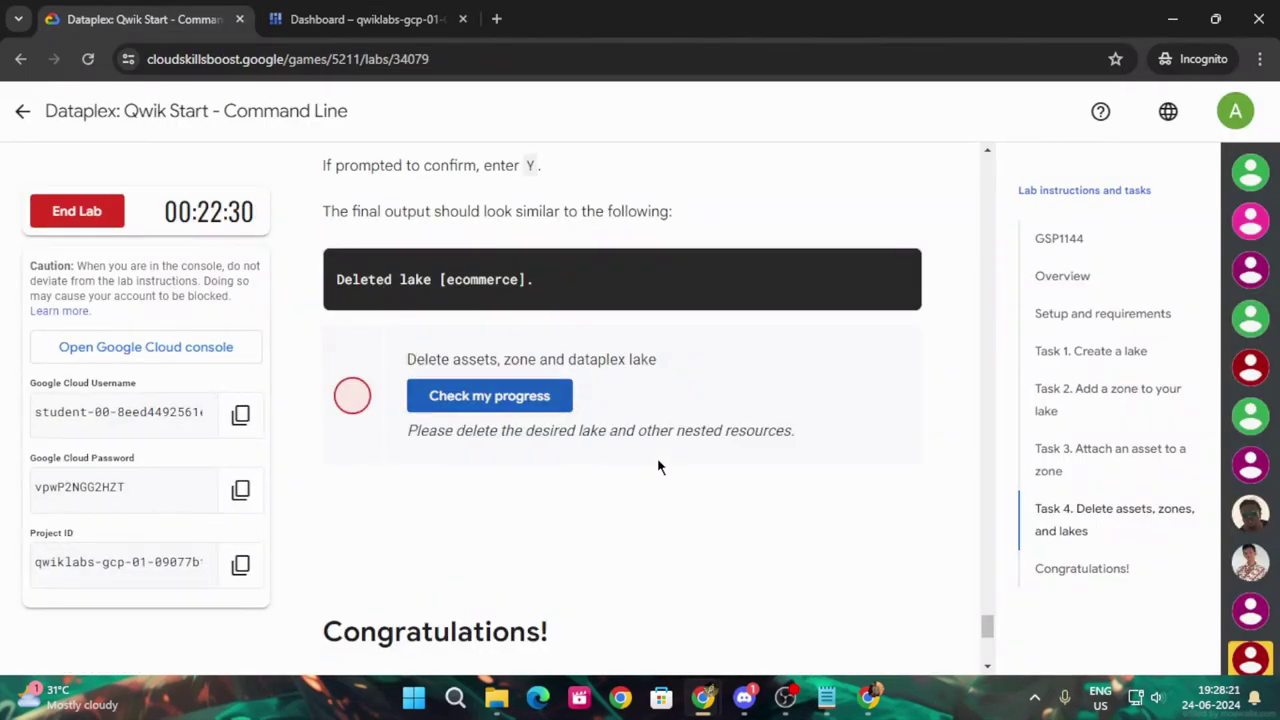
pyautogui.click(380, 19)
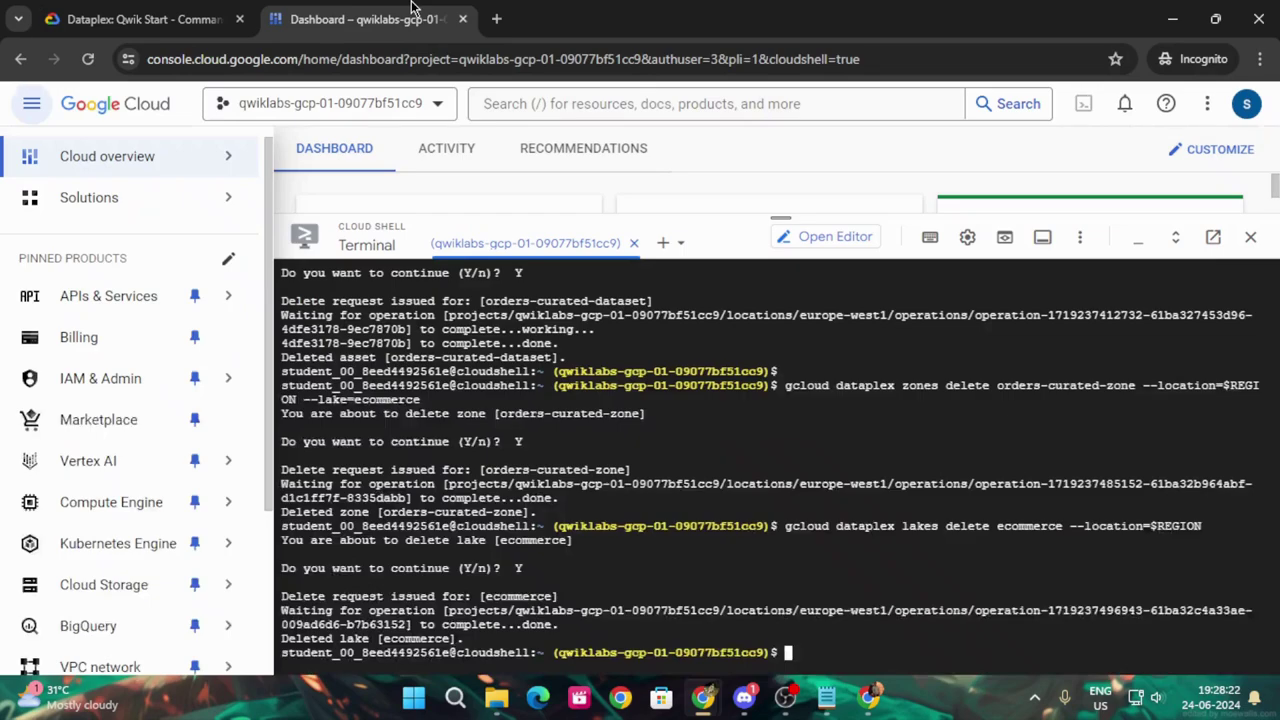
pyautogui.click(100, 9)
pyautogui.click(439, 406)
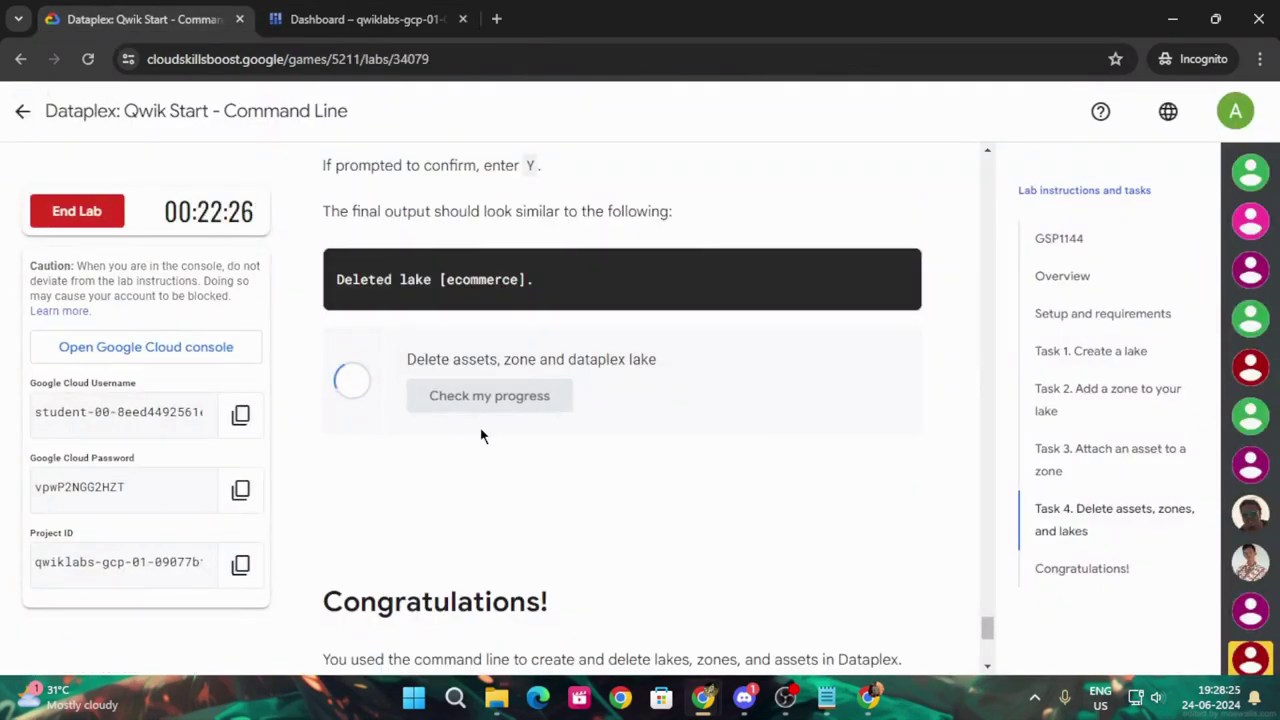
pyautogui.click(459, 398)
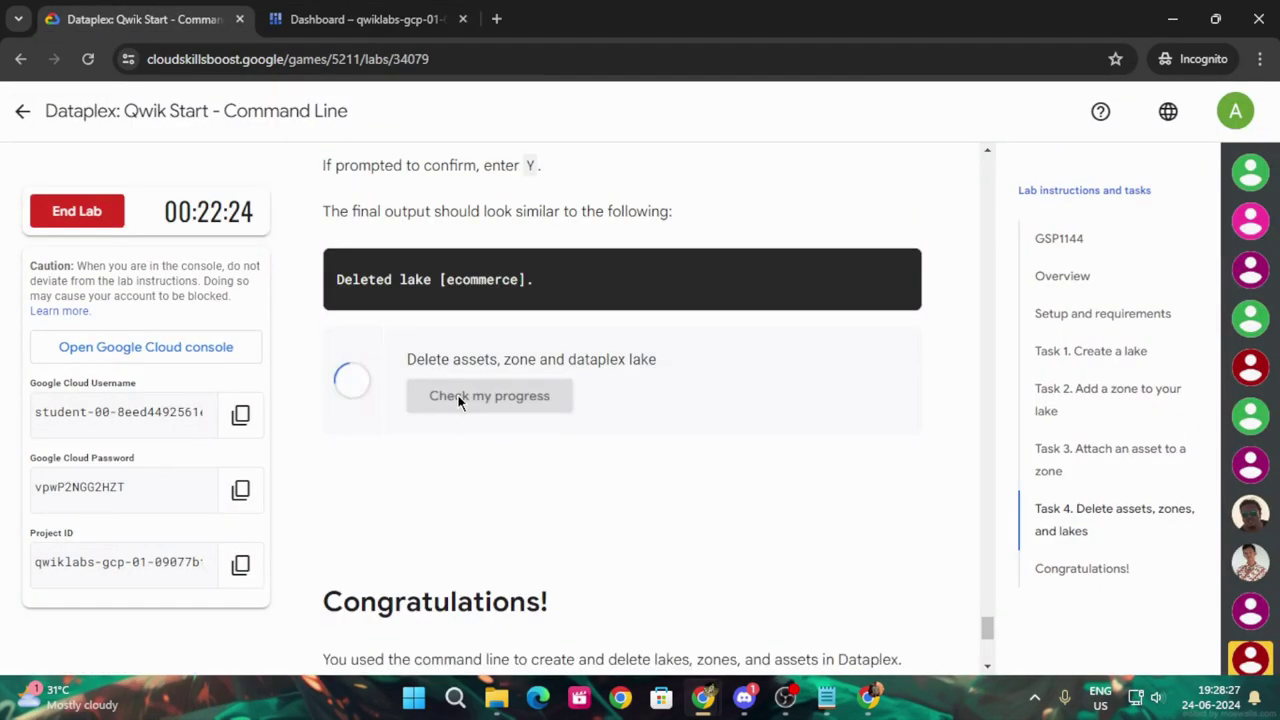
pyautogui.click(459, 398)
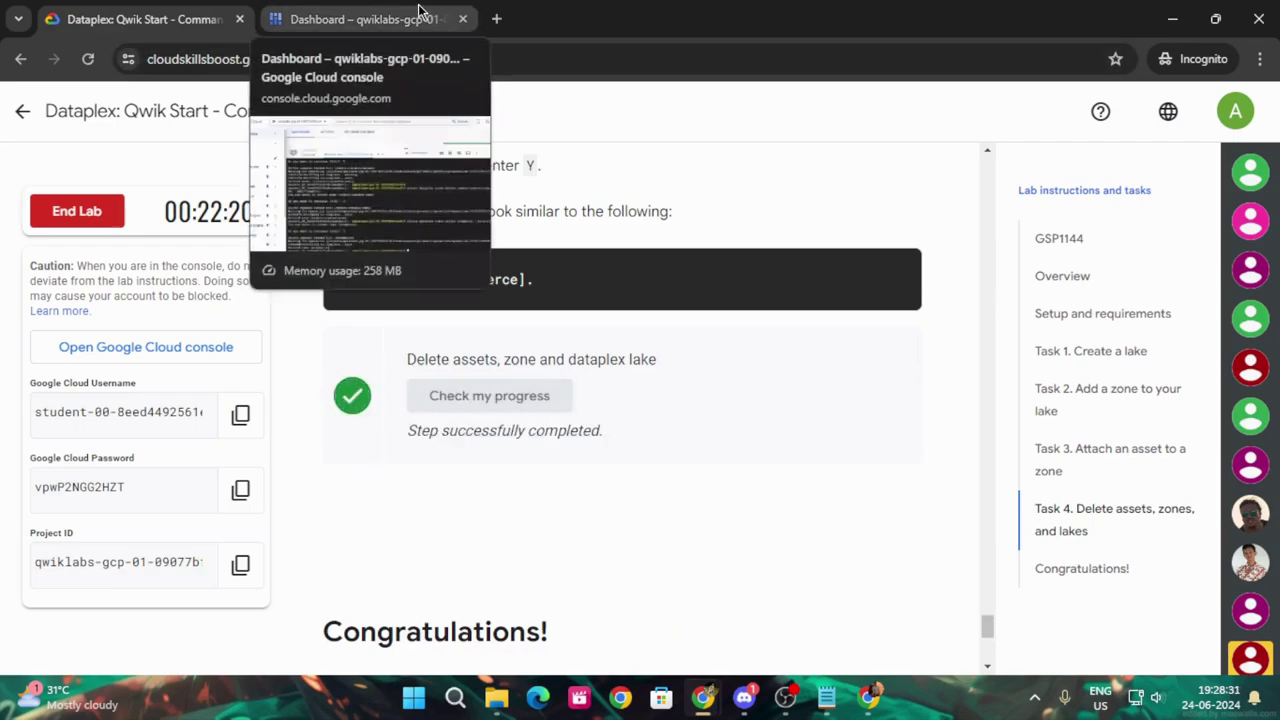
# End the lab and confirm, bringing up the satisfaction survey
pyautogui.scroll(2, 425, 428)
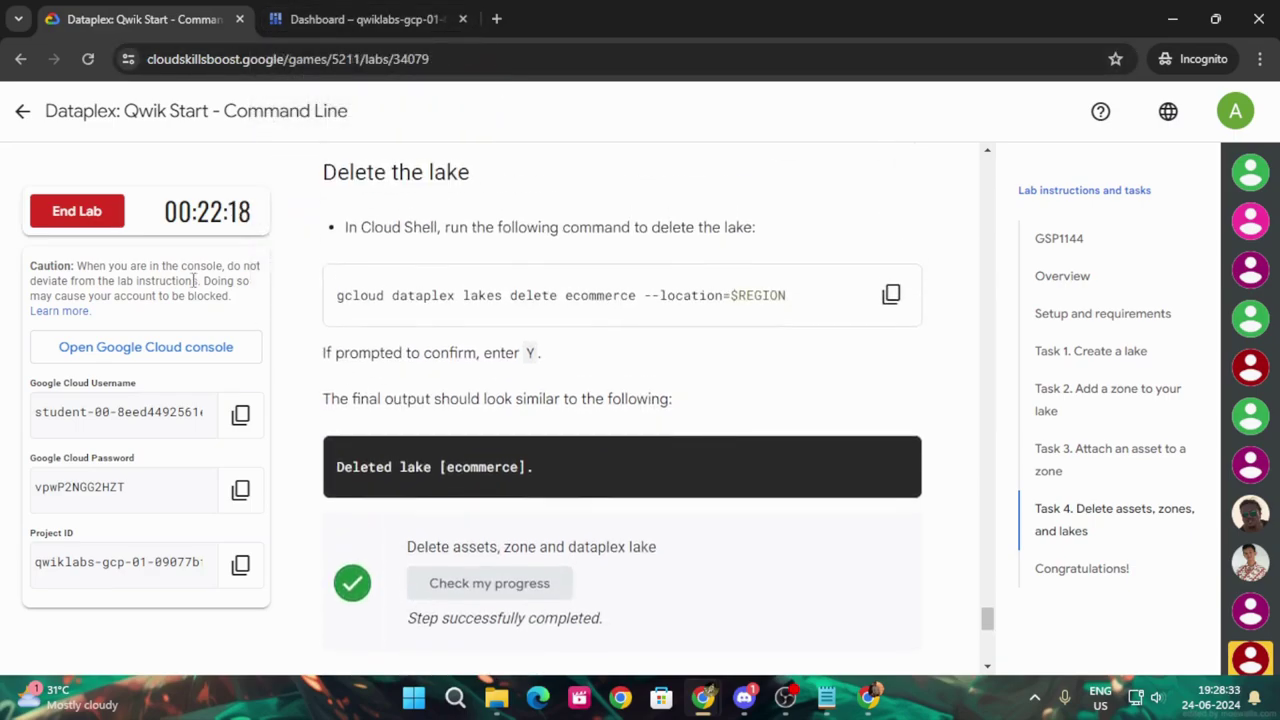
pyautogui.click(86, 208)
pyautogui.click(816, 442)
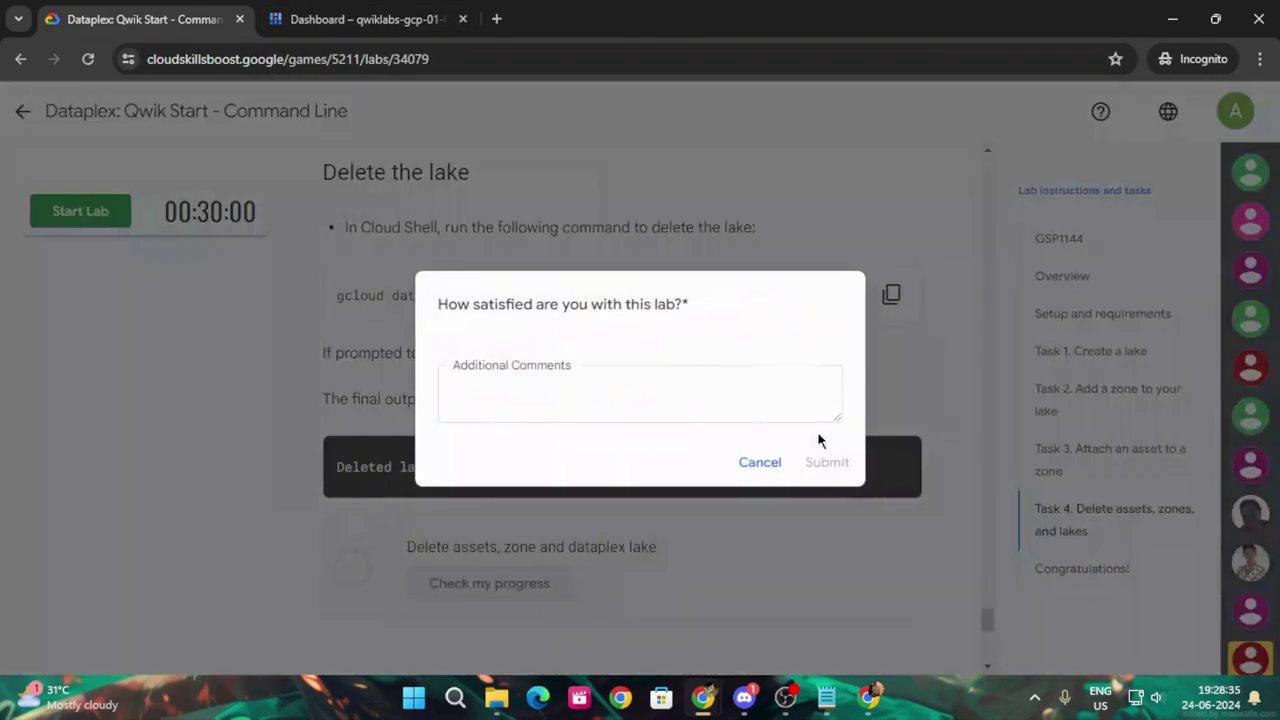